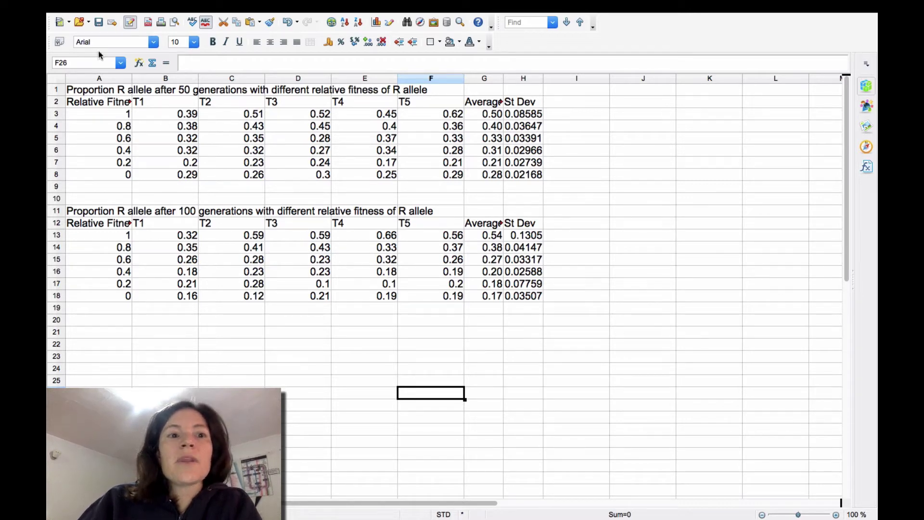
pyautogui.click(78, 22)
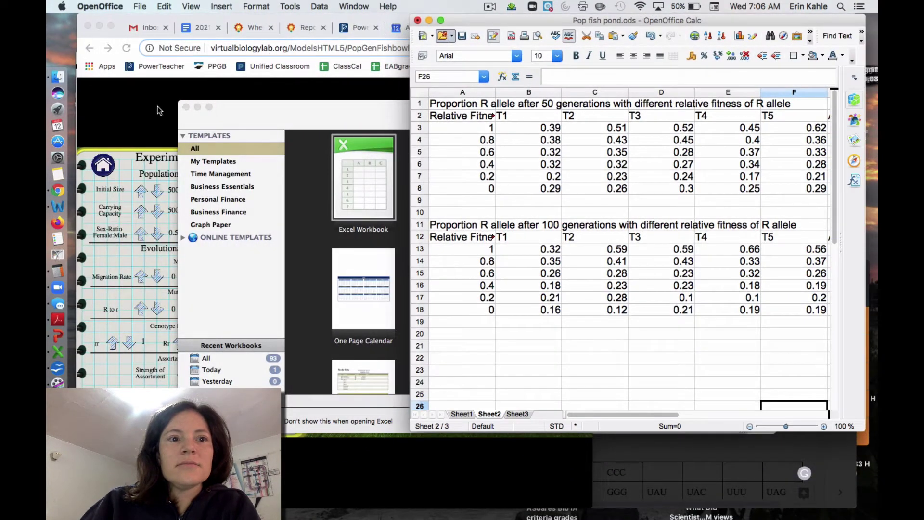
pyautogui.click(212, 108)
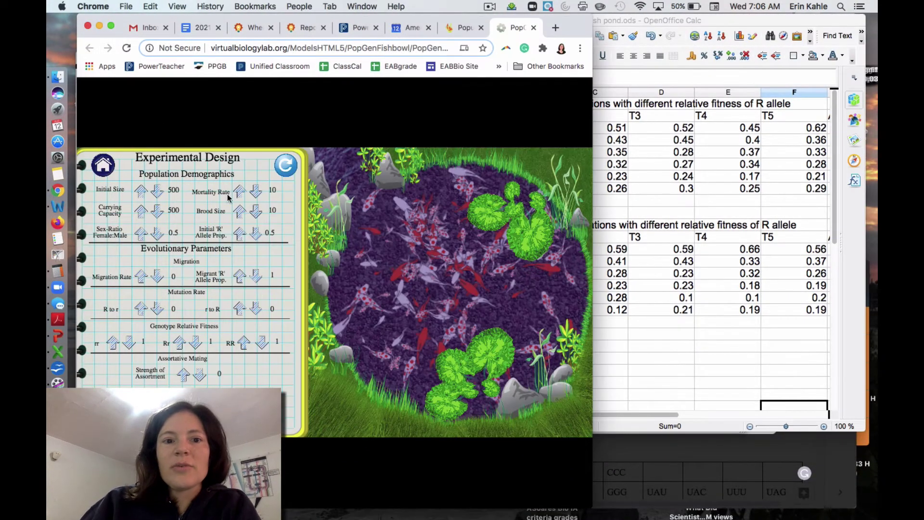
pyautogui.click(699, 22)
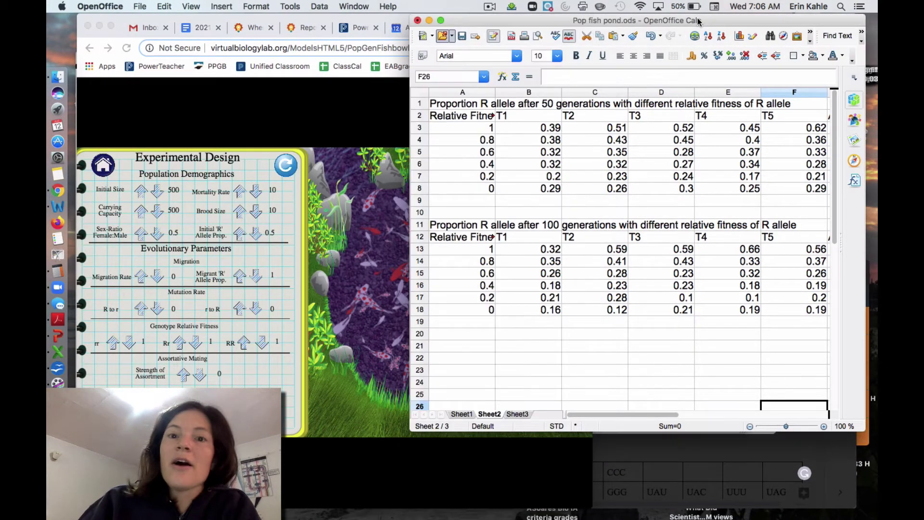
pyautogui.moveTo(699, 22); pyautogui.dragTo(570, 21)
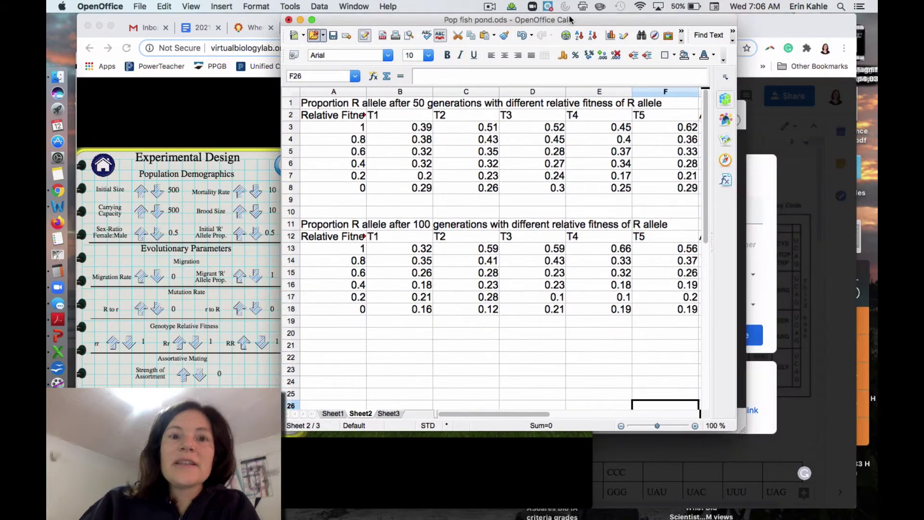
pyautogui.click(311, 20)
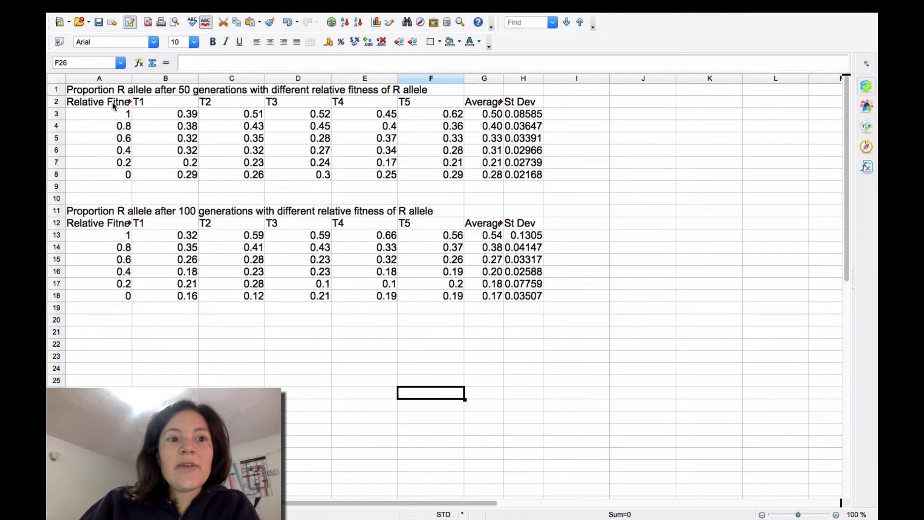
# Step: Check the St Dev formula in H3 and the Average formula in G3 without changing them
pyautogui.moveTo(113, 106); pyautogui.dragTo(123, 175)
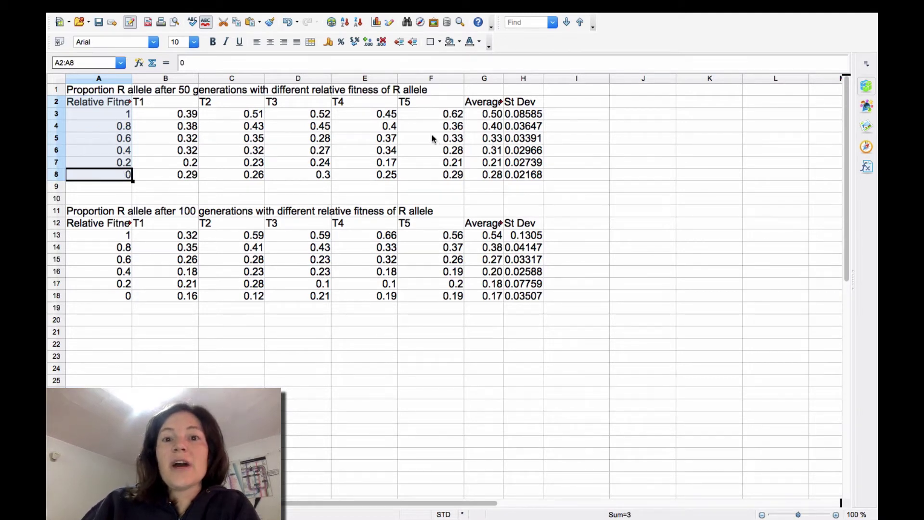
pyautogui.doubleClick(516, 114)
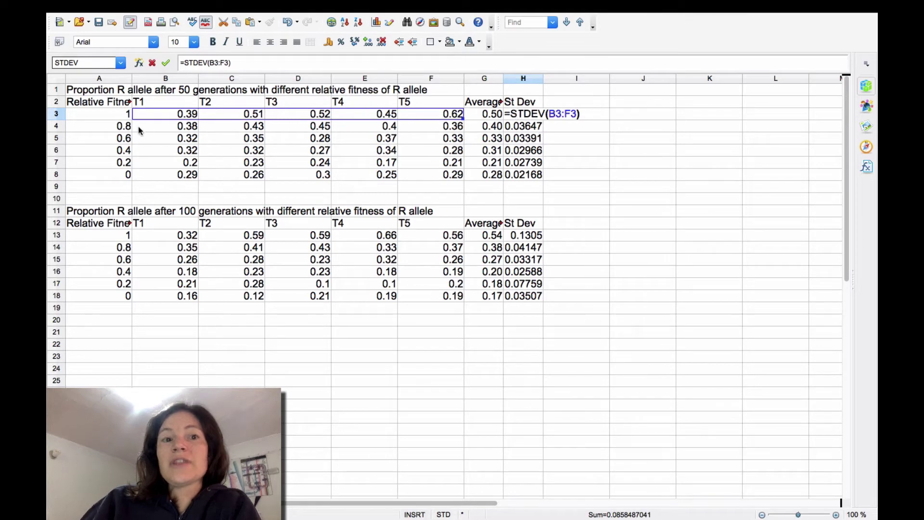
pyautogui.press('Return')
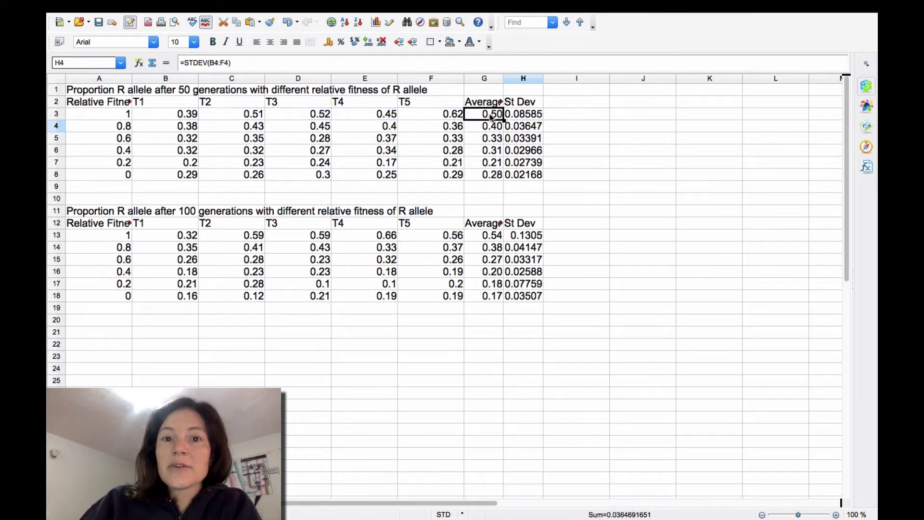
pyautogui.doubleClick(490, 115)
pyautogui.press('Return')
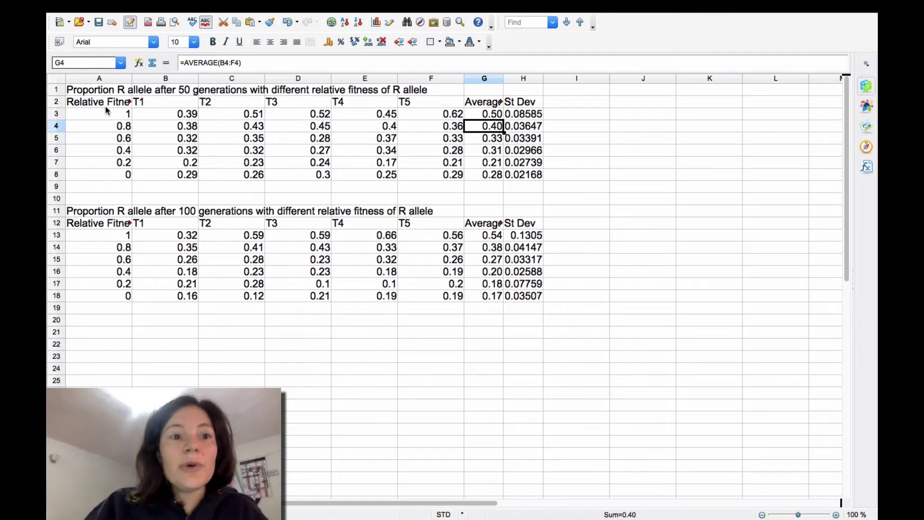
# Step: Select the fitness values A3:A8 together with the averages G3:G8
pyautogui.moveTo(111, 116); pyautogui.dragTo(119, 176)
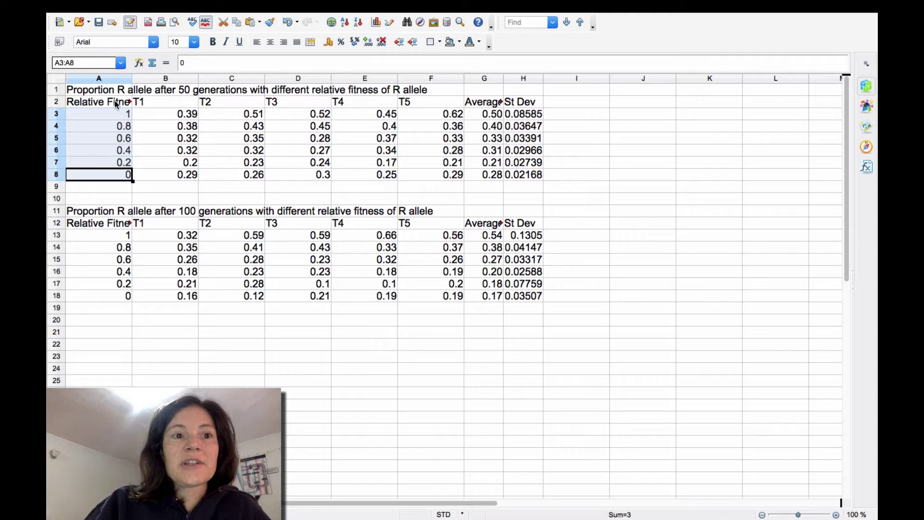
pyautogui.moveTo(120, 104); pyautogui.dragTo(117, 178)
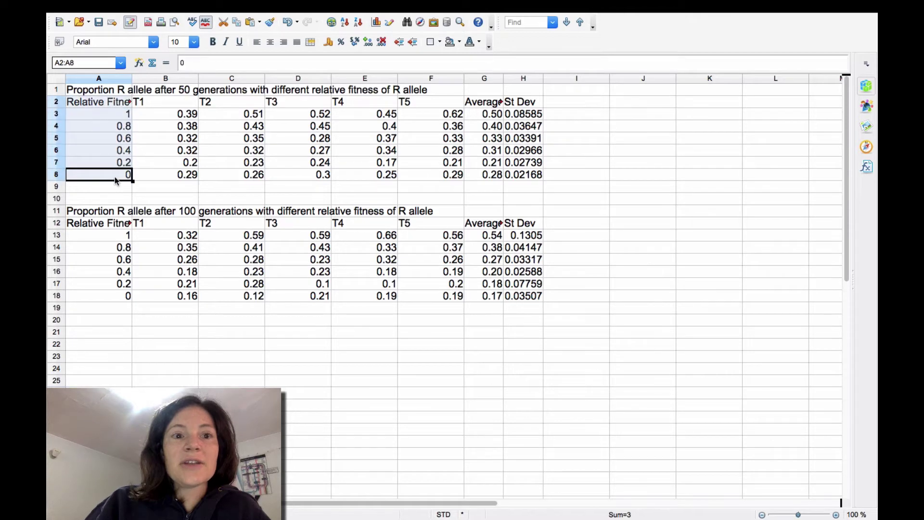
pyautogui.keyDown('ctrl'); pyautogui.click(484, 114); pyautogui.keyUp('ctrl')
pyautogui.moveTo(484, 139); pyautogui.dragTo(484, 175)
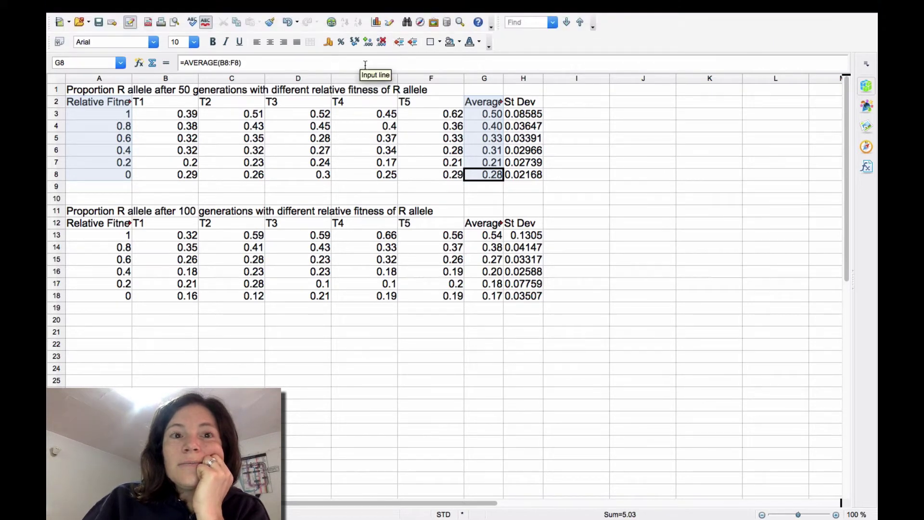
# Step: Insert an XY (Scatter) points-only chart from the selected data
pyautogui.click(376, 22)
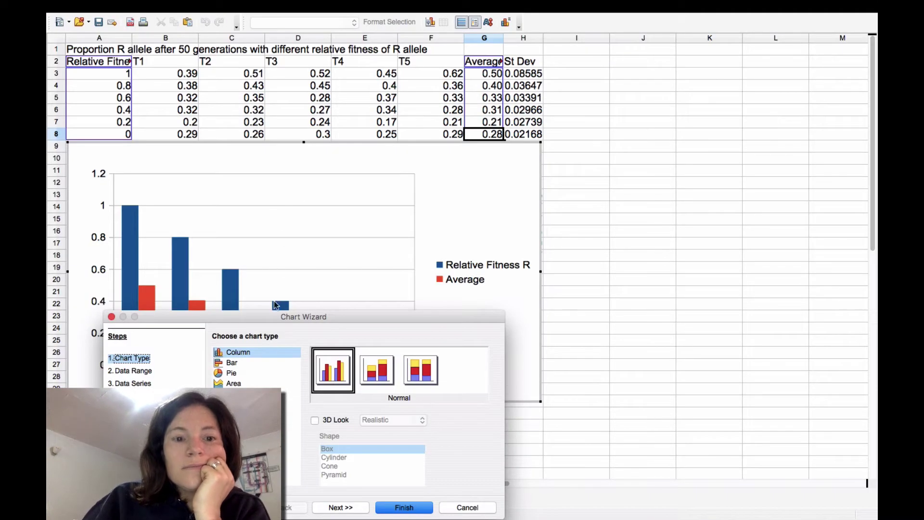
pyautogui.click(250, 405)
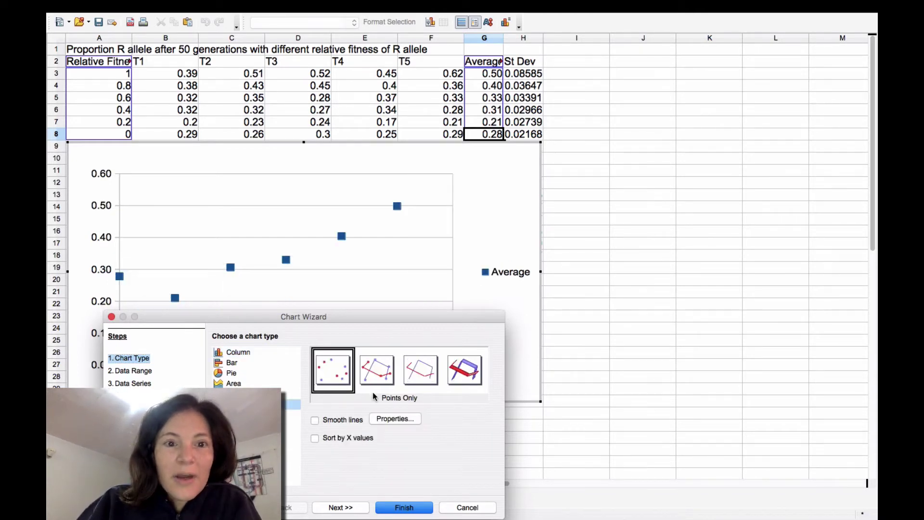
pyautogui.click(399, 508)
# Step: Delete the chart's Average legend and move the chart down and to the right
pyautogui.click(501, 268)
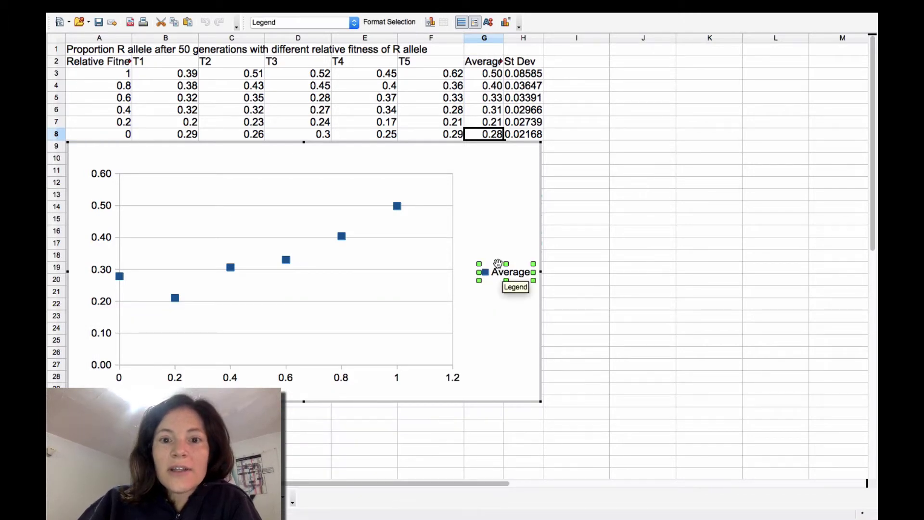
pyautogui.press('Delete')
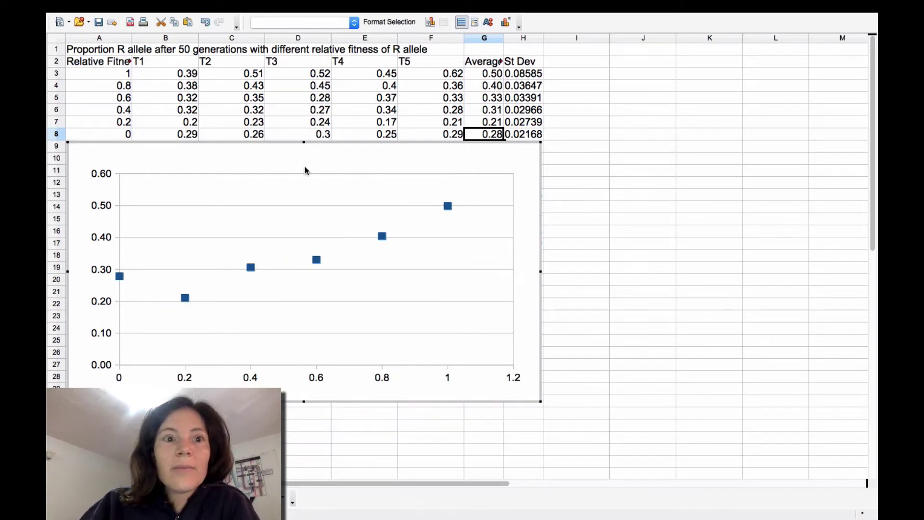
pyautogui.moveTo(285, 141); pyautogui.dragTo(491, 167)
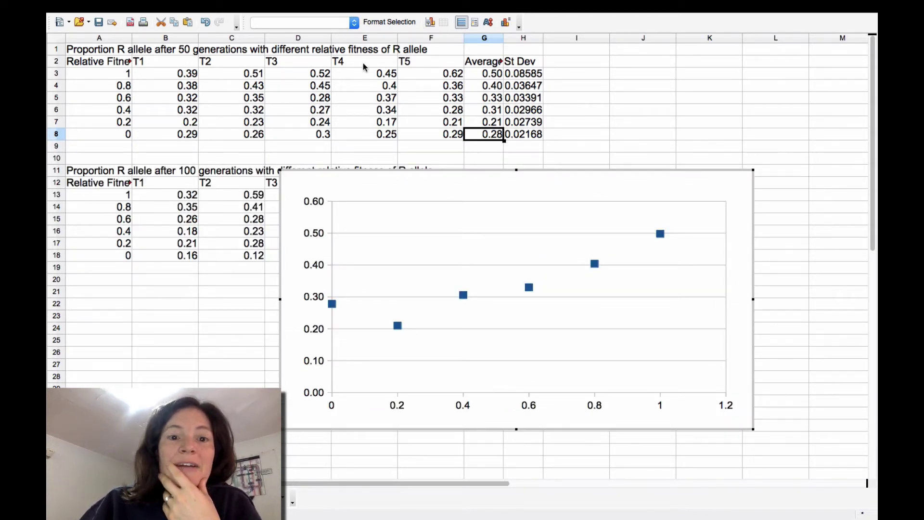
# Step: Title the chart 'R allele frequency after 50 generations for different fitness levels of RR genotype' with subtitle 'Error bars are 1 standard deviation'
pyautogui.rightClick(423, 188)
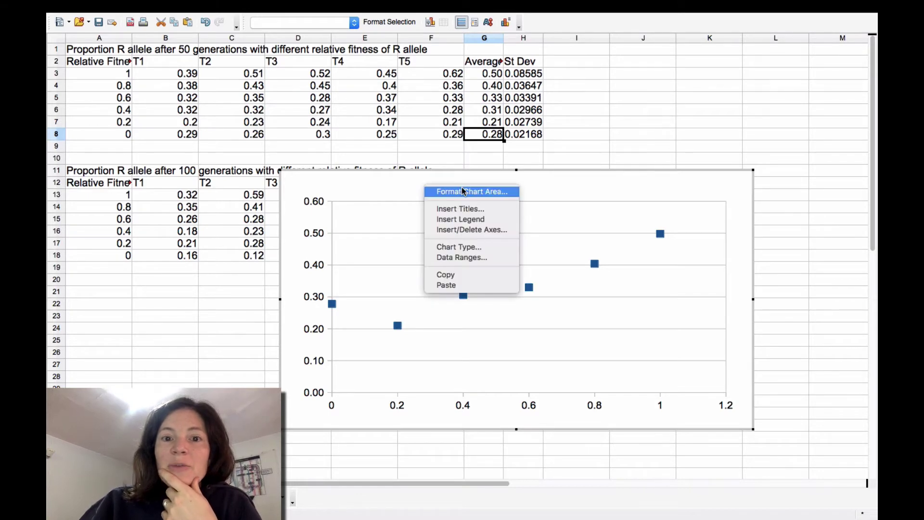
pyautogui.click(462, 209)
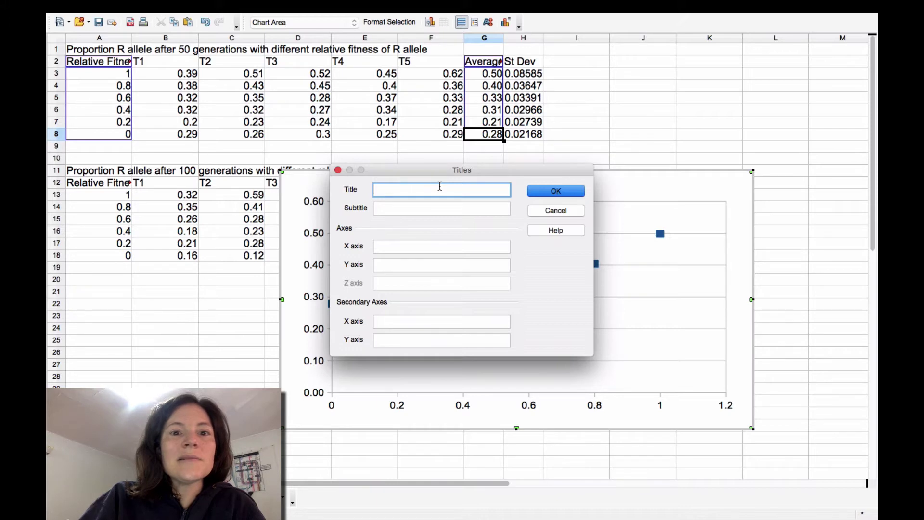
pyautogui.write('R allele')
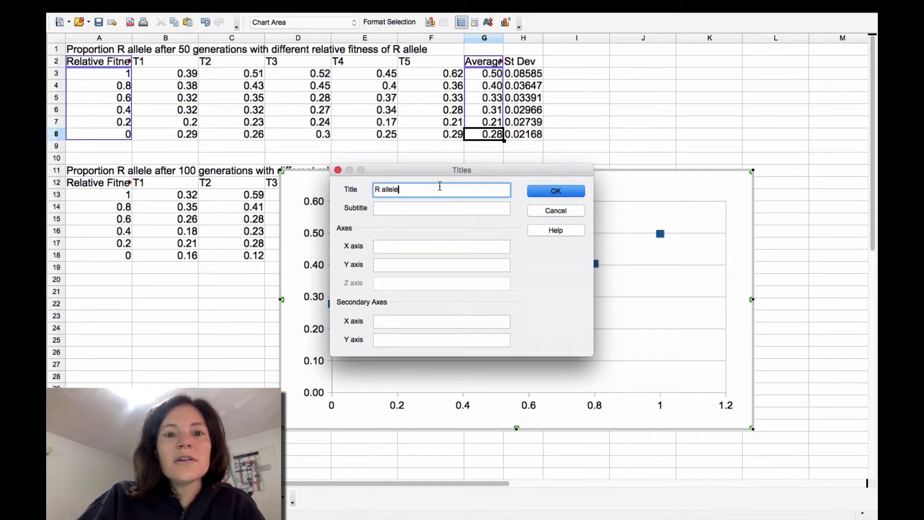
pyautogui.write(' frequency af')
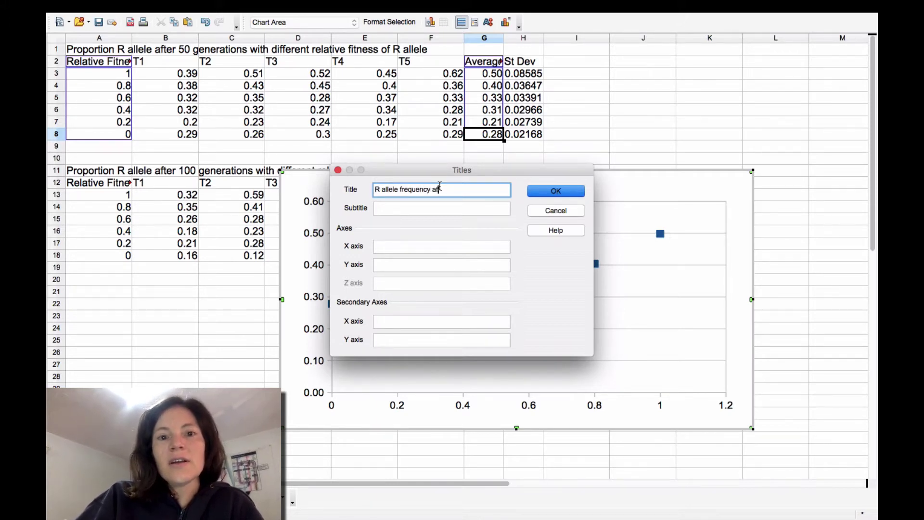
pyautogui.write('ter 50 generations ')
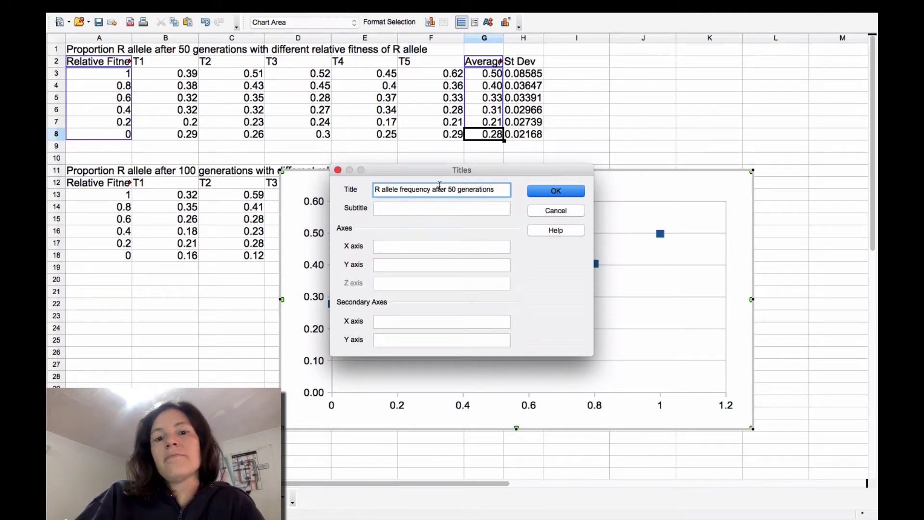
pyautogui.write('for different')
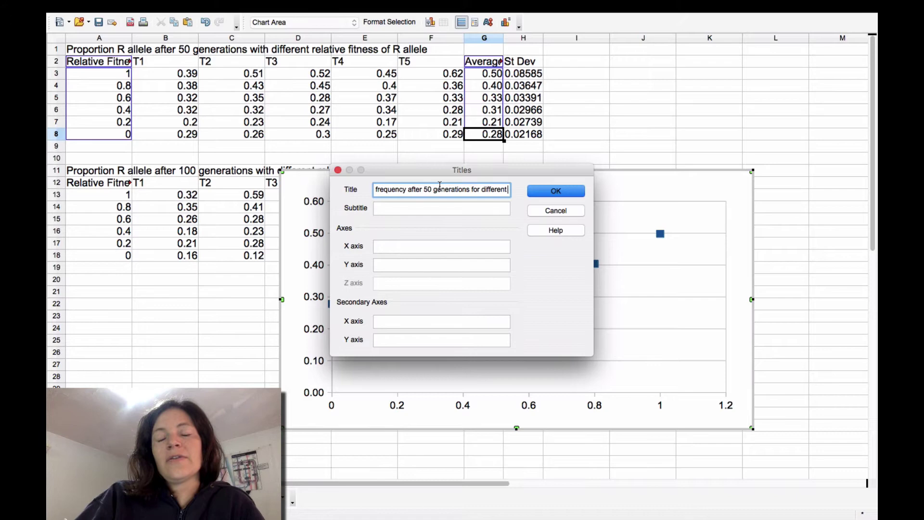
pyautogui.write(' fitness level')
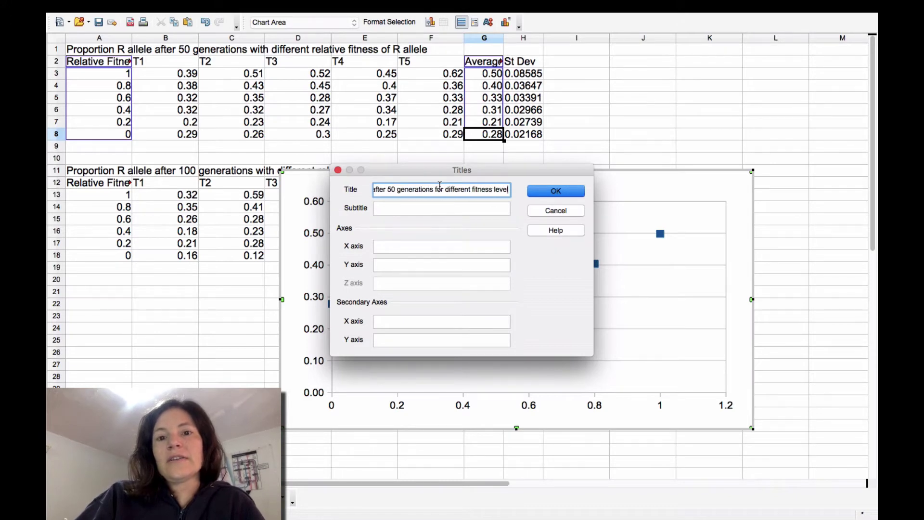
pyautogui.write('s of RR genotype')
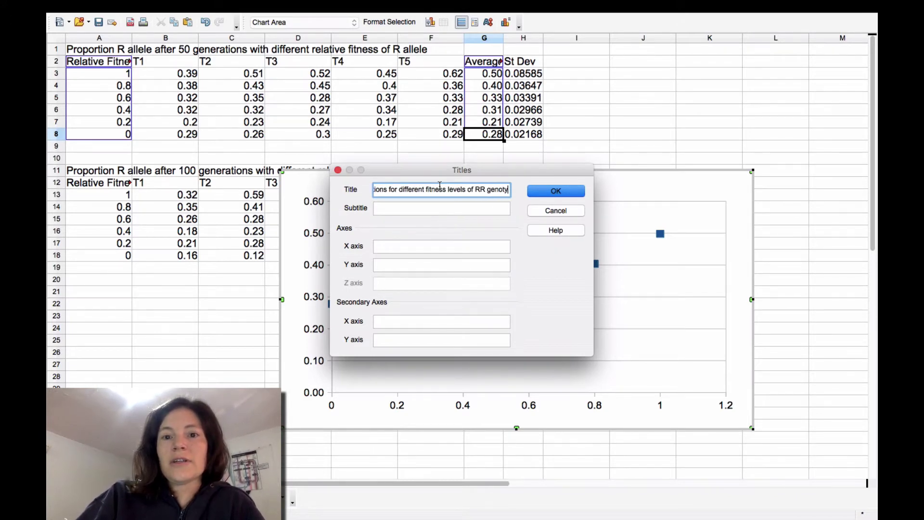
pyautogui.click(419, 208)
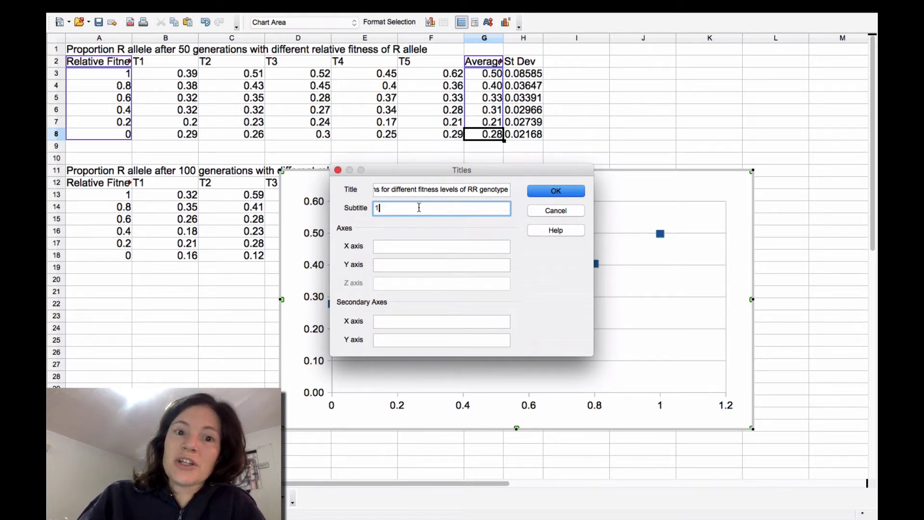
pyautogui.write('Error bar')
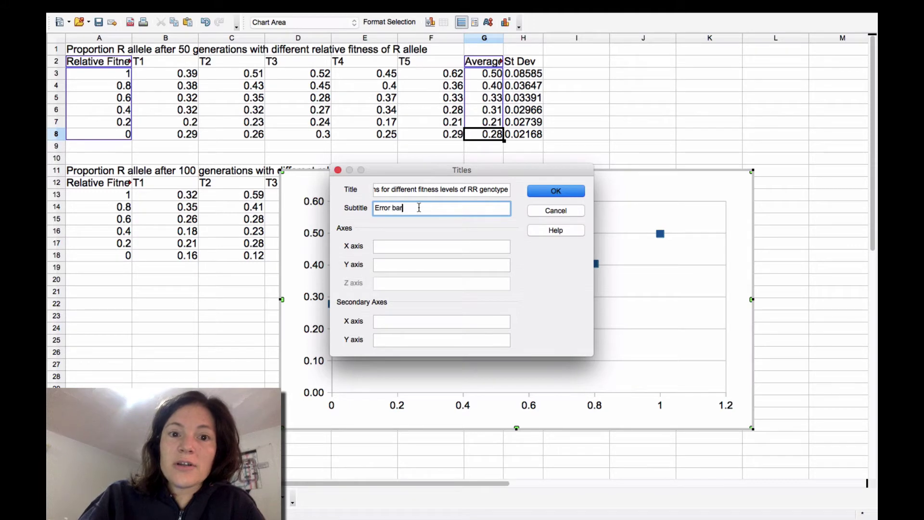
pyautogui.write('s are 1 standard')
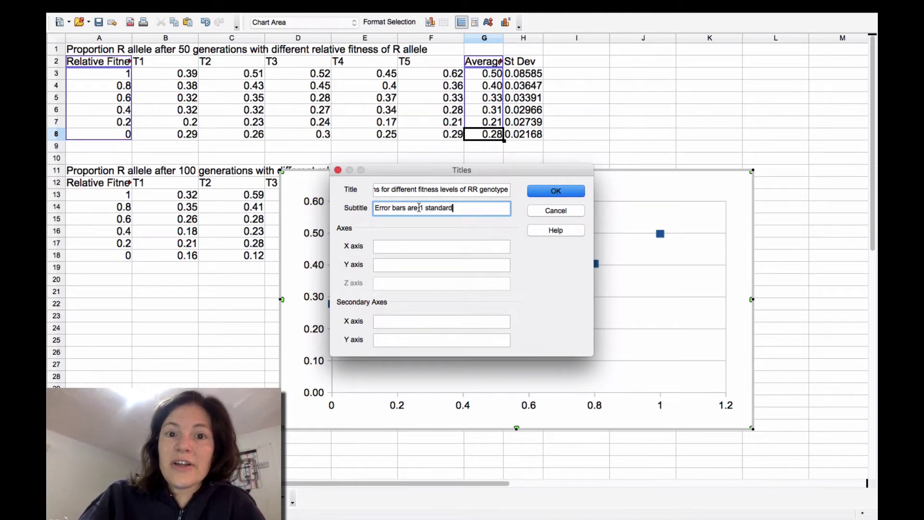
pyautogui.write(' deviation')
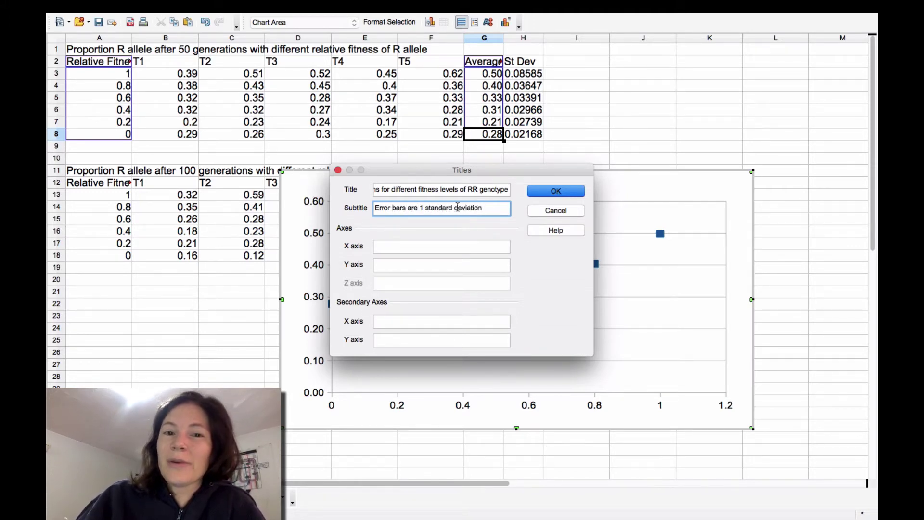
# Step: Enter X axis title 'Reltative Fitness of RR genotype' and begin the Y axis title 'TR allele frequency after 50'
pyautogui.click(429, 245)
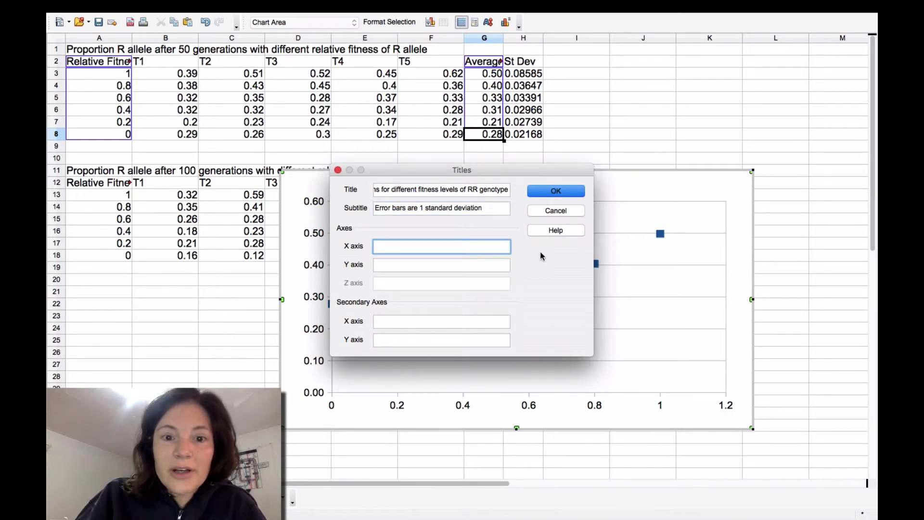
pyautogui.write('R')
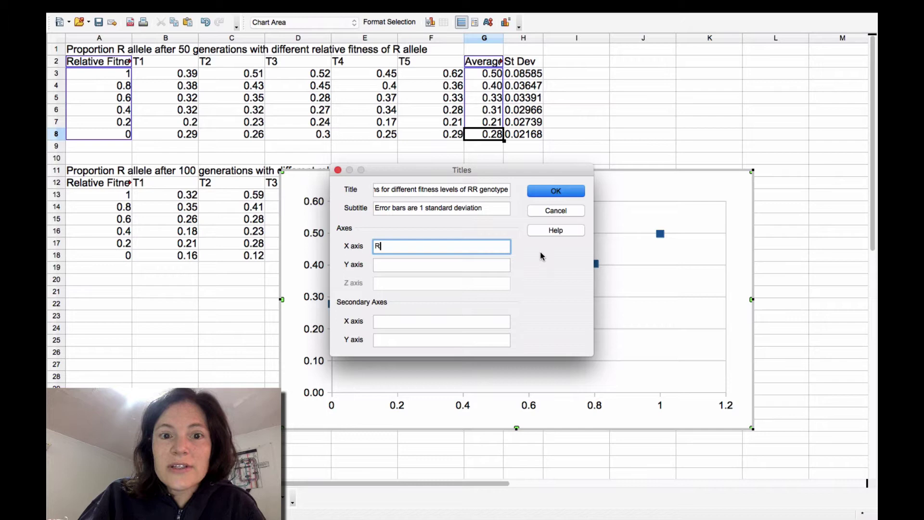
pyautogui.write('eltative Fit')
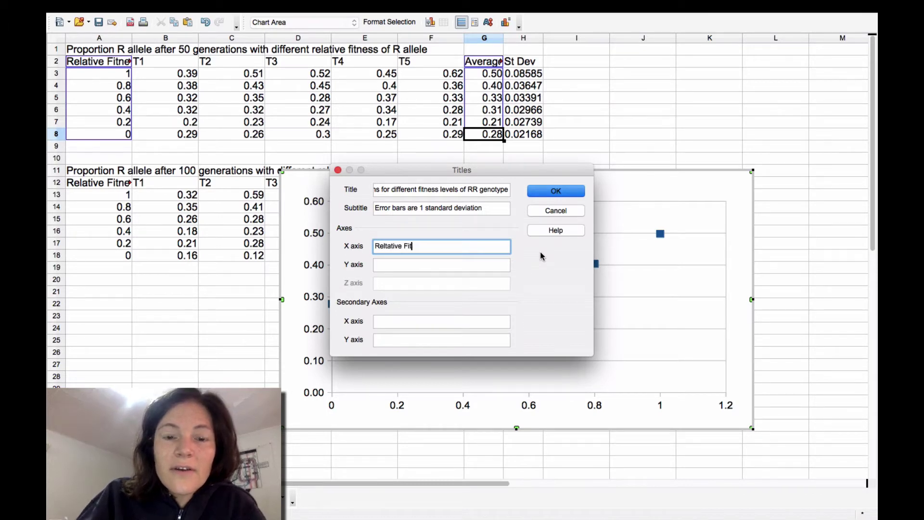
pyautogui.write('ness of RR genotype')
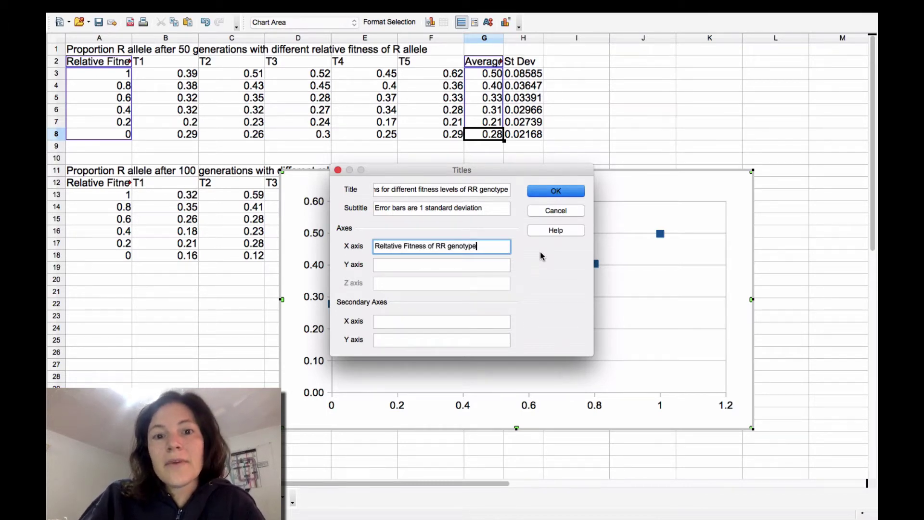
pyautogui.press('Tab')
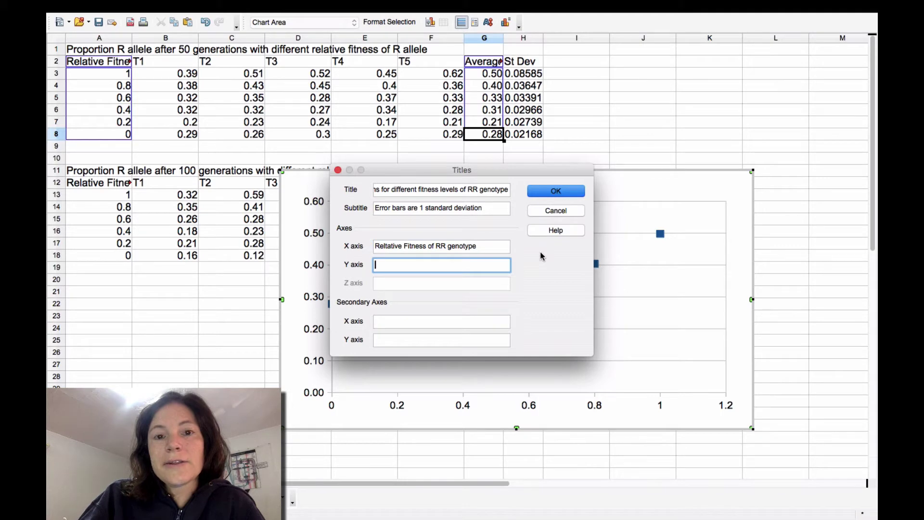
pyautogui.write('TR al')
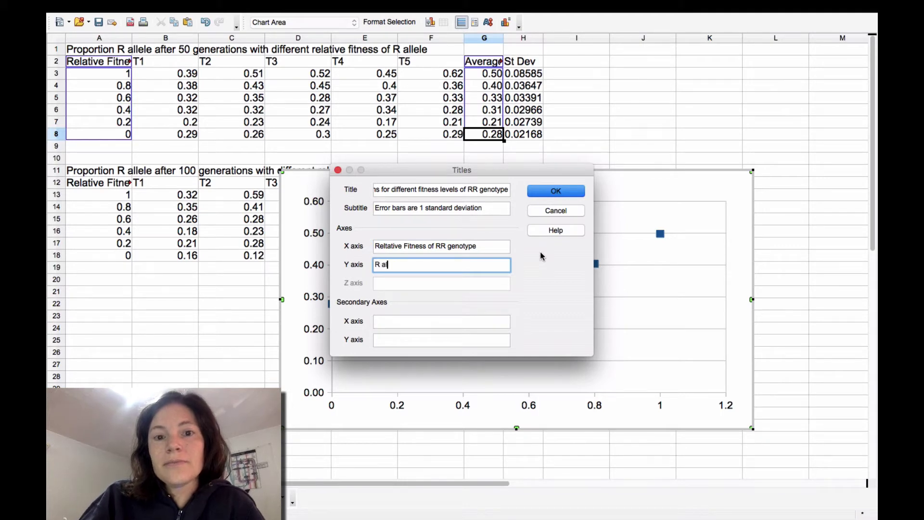
pyautogui.write('lele frequency after 50 0')
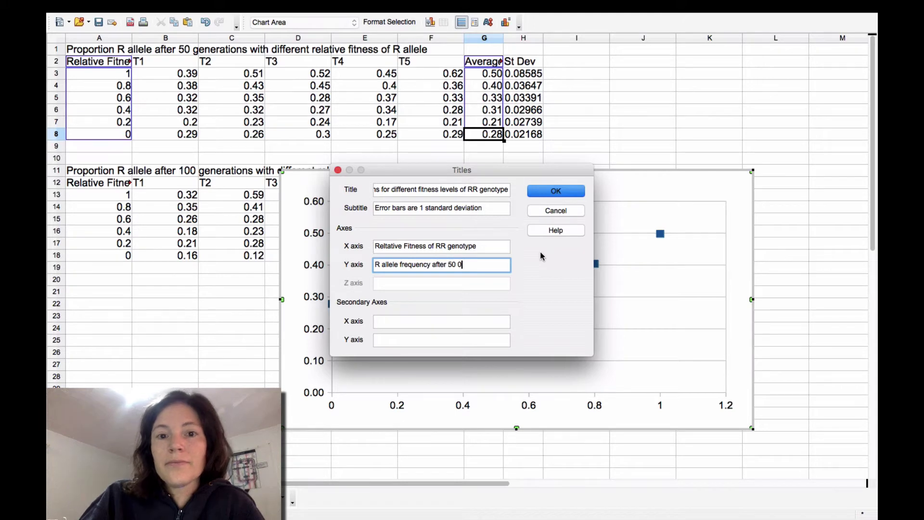
pyautogui.press('BackSpace')
# Step: Finish the Y axis title with 'generations', then insert Y error bars on the Average series
pyautogui.write('generations')
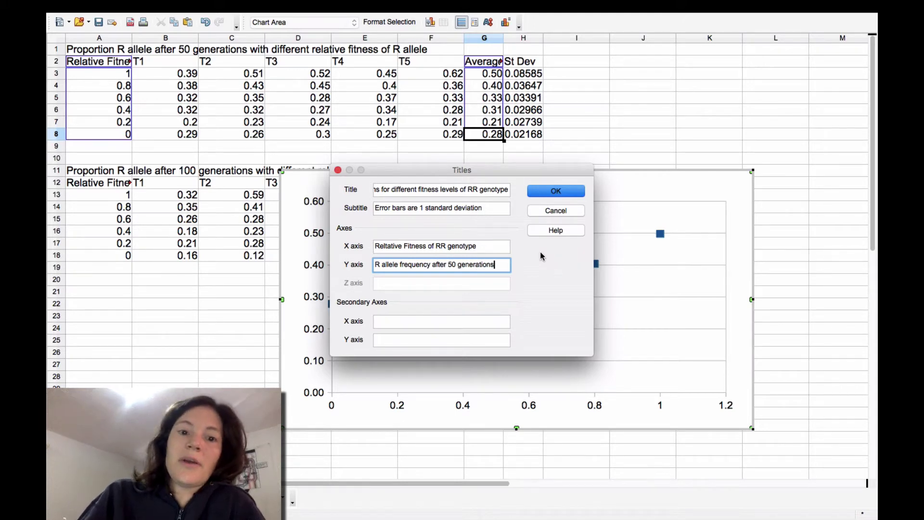
pyautogui.press('Return')
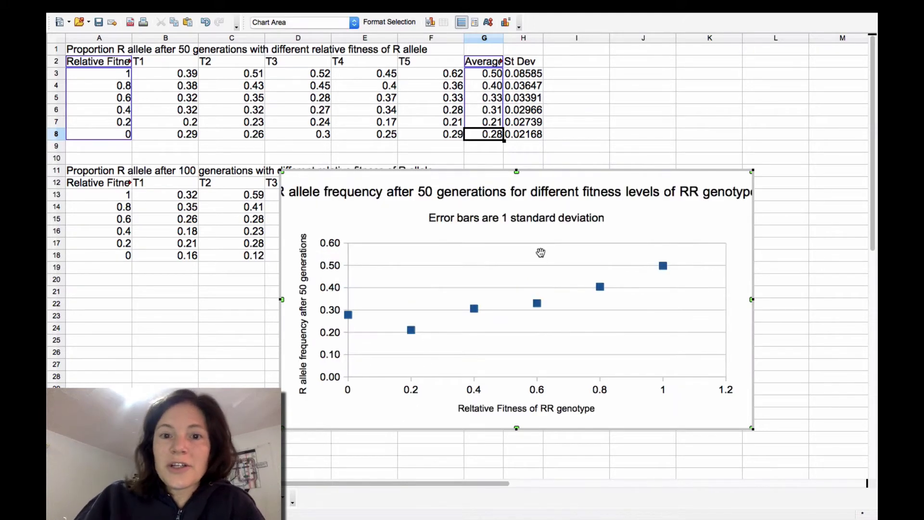
pyautogui.moveTo(476, 309)
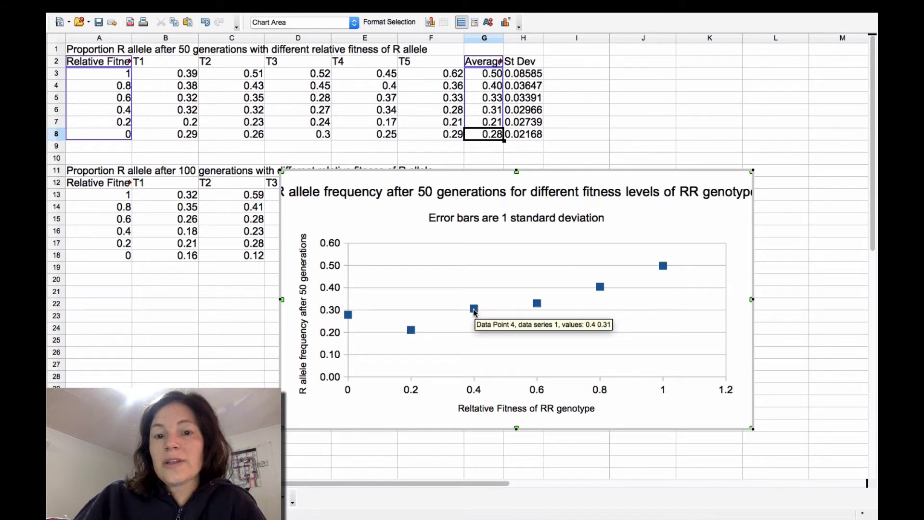
pyautogui.click(474, 310)
pyautogui.rightClick(475, 312)
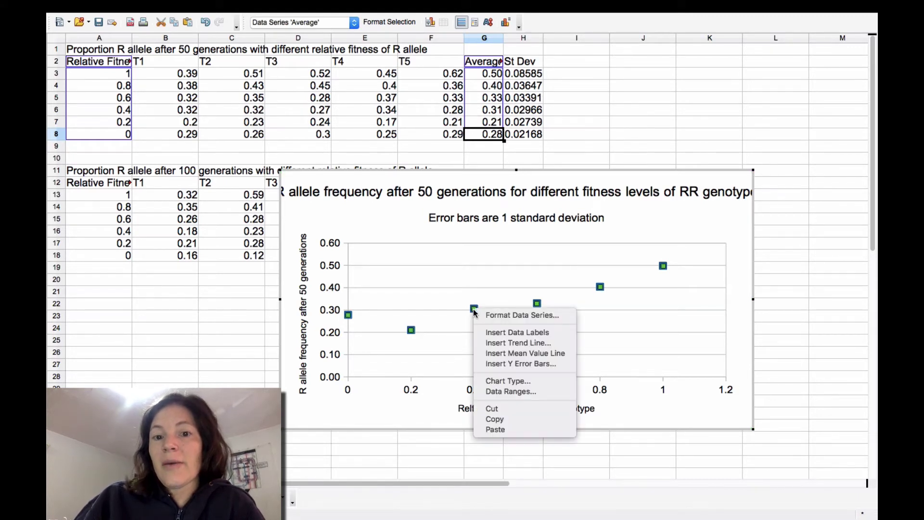
pyautogui.click(500, 368)
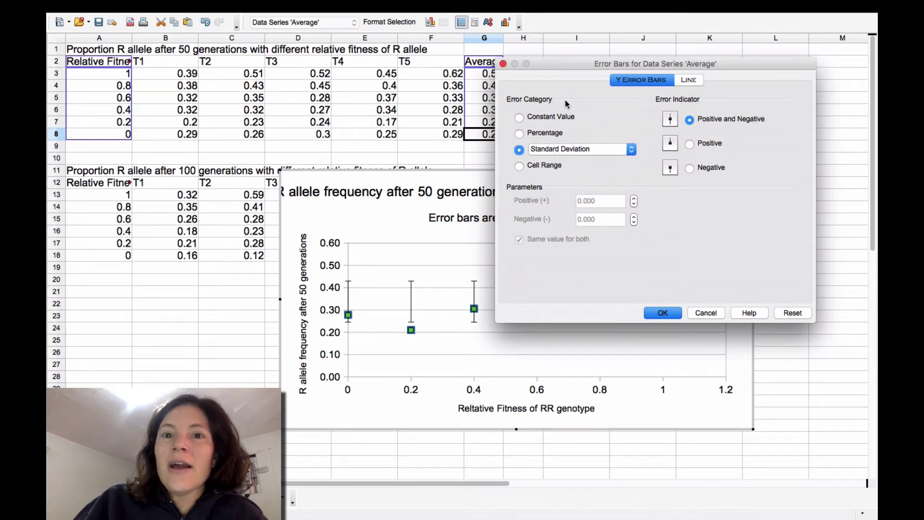
# Step: Set the error bars to Cell Range, same value for both, using St Dev H3:H8
pyautogui.moveTo(563, 62); pyautogui.dragTo(631, 65)
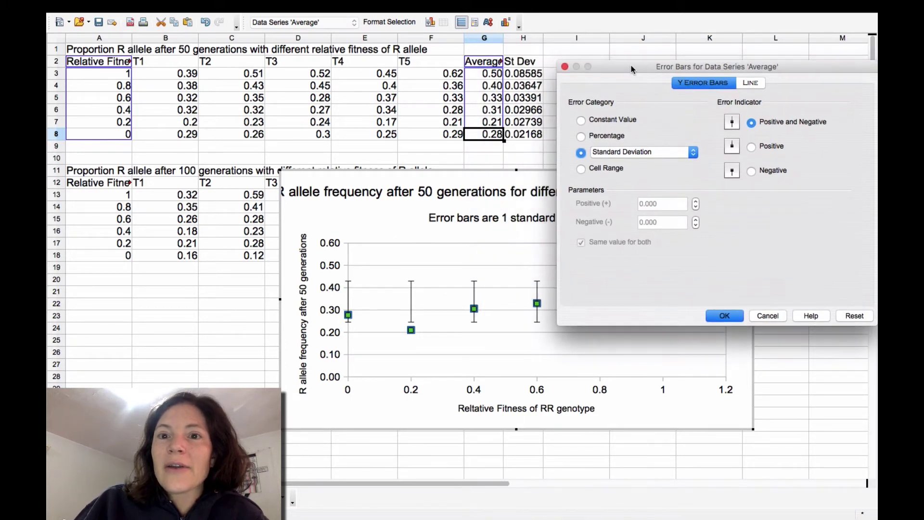
pyautogui.click(581, 169)
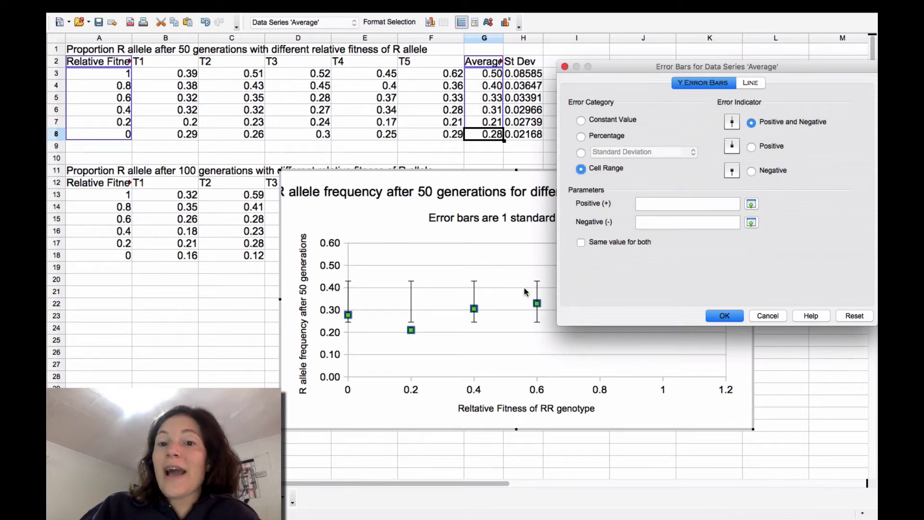
pyautogui.click(581, 243)
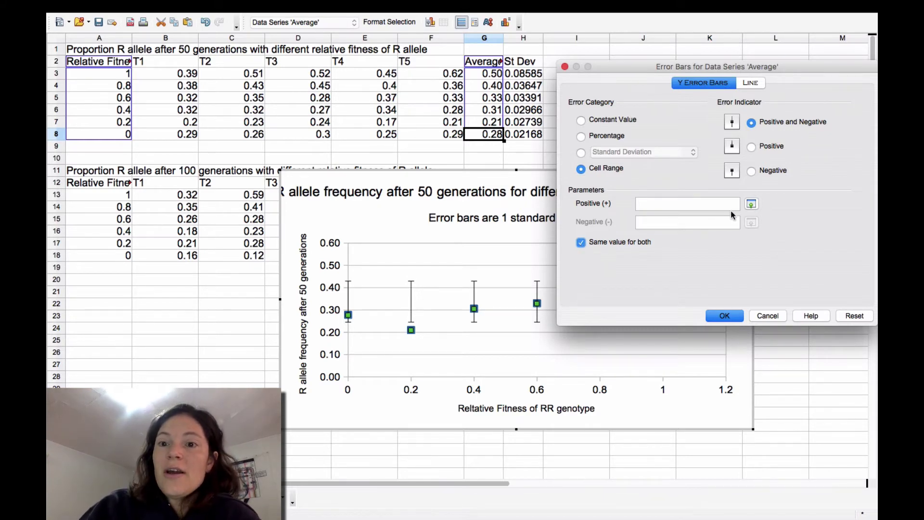
pyautogui.click(714, 204)
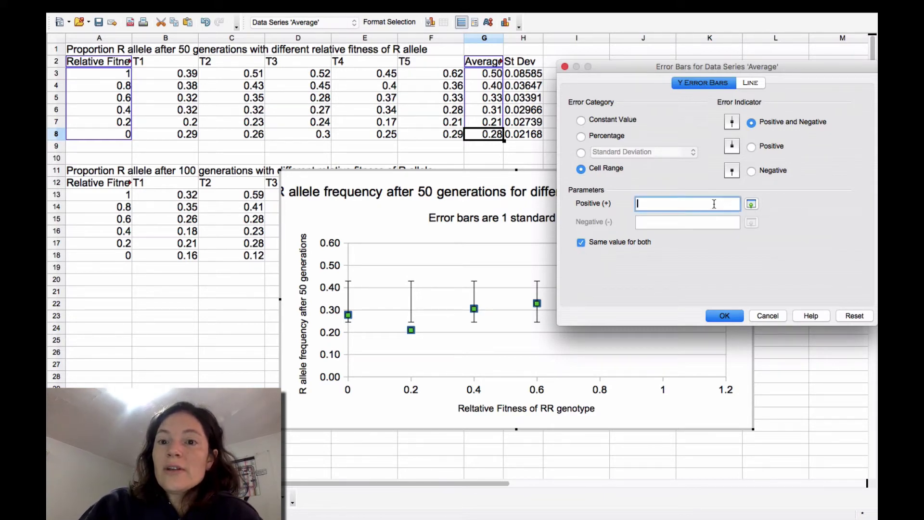
pyautogui.click(752, 204)
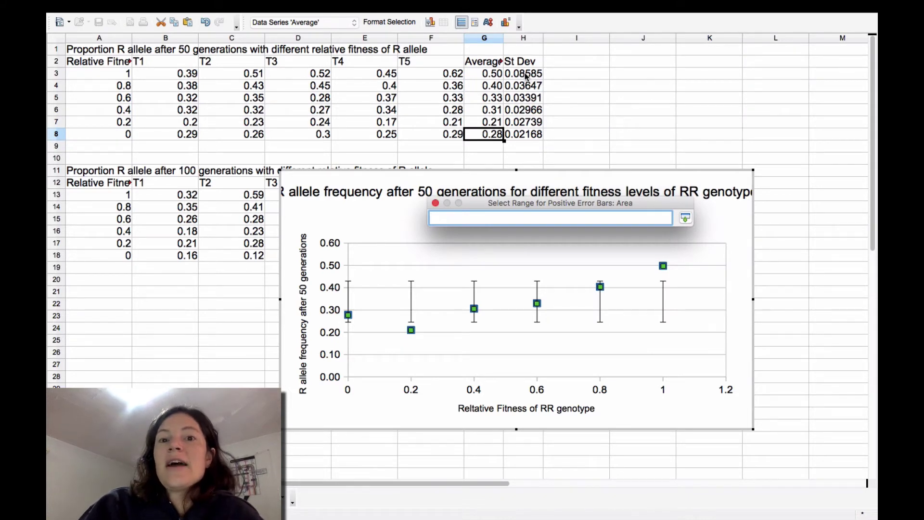
pyautogui.moveTo(526, 76); pyautogui.dragTo(528, 137)
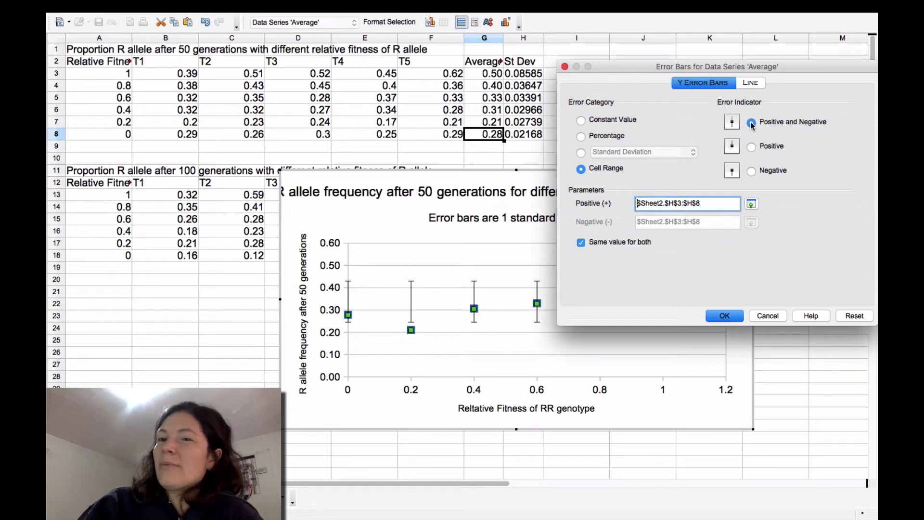
# Step: Apply the St Dev error bar settings and return from chart editing to the sheet
pyautogui.click(724, 316)
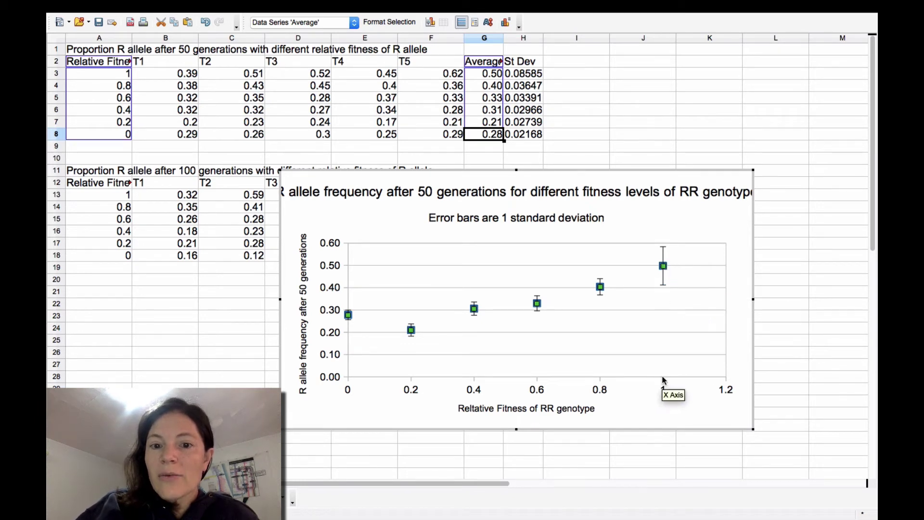
pyautogui.moveTo(666, 265)
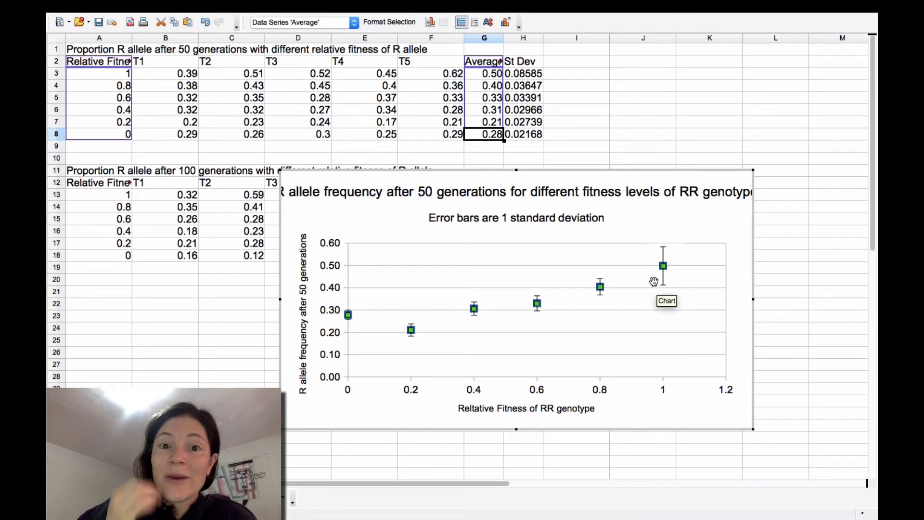
pyautogui.click(220, 312)
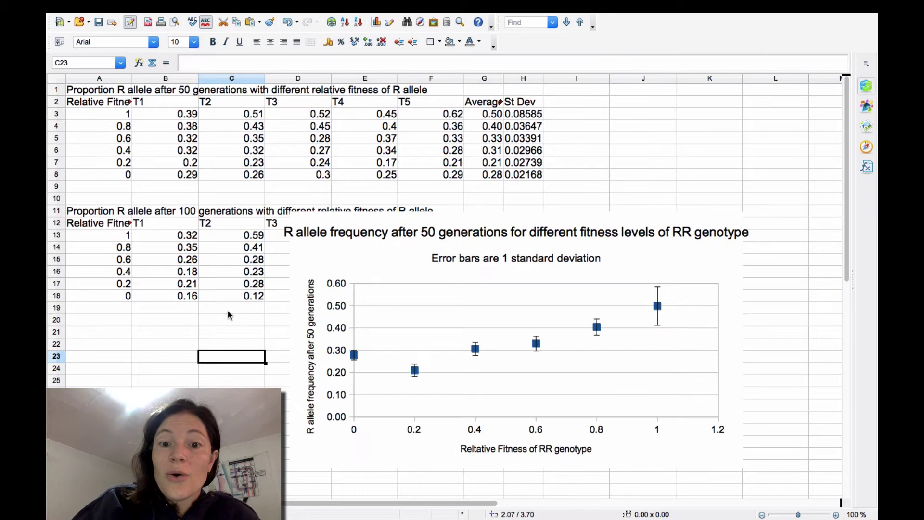
# Step: Move the chart below and right of the 100-generation table and clear its T4 and T5 data
pyautogui.click(338, 263)
pyautogui.moveTo(338, 263); pyautogui.dragTo(454, 364)
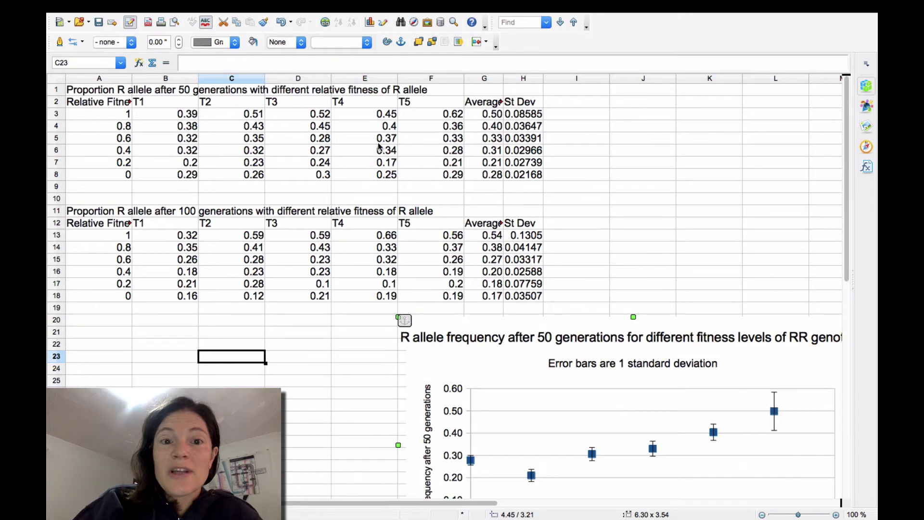
pyautogui.moveTo(355, 226); pyautogui.dragTo(414, 305)
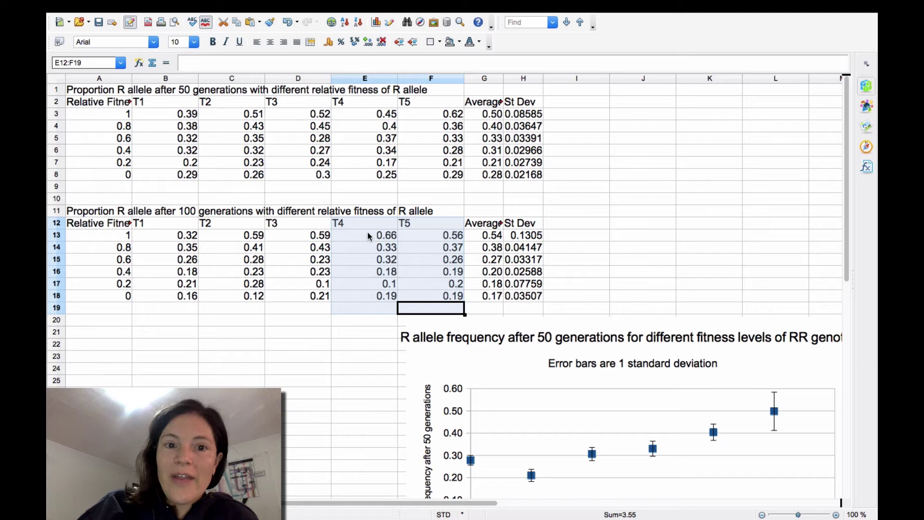
pyautogui.press('Delete')
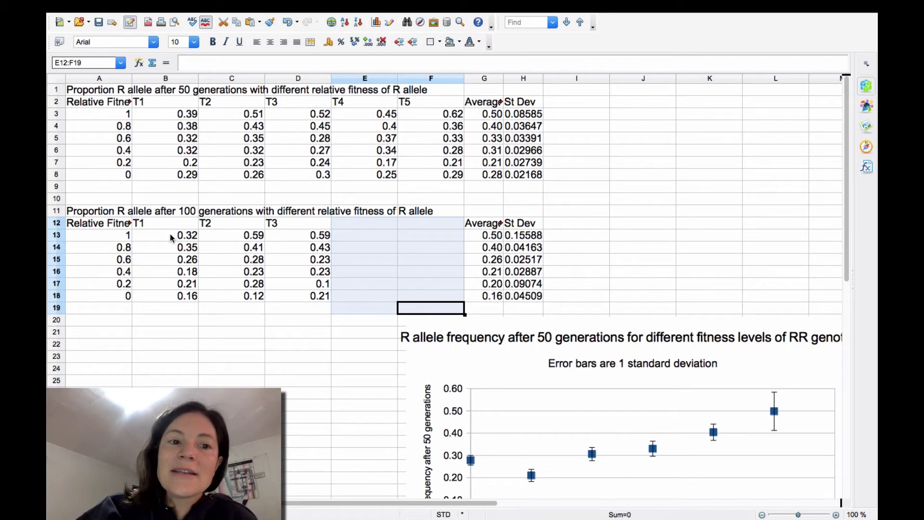
pyautogui.moveTo(171, 237); pyautogui.dragTo(298, 237)
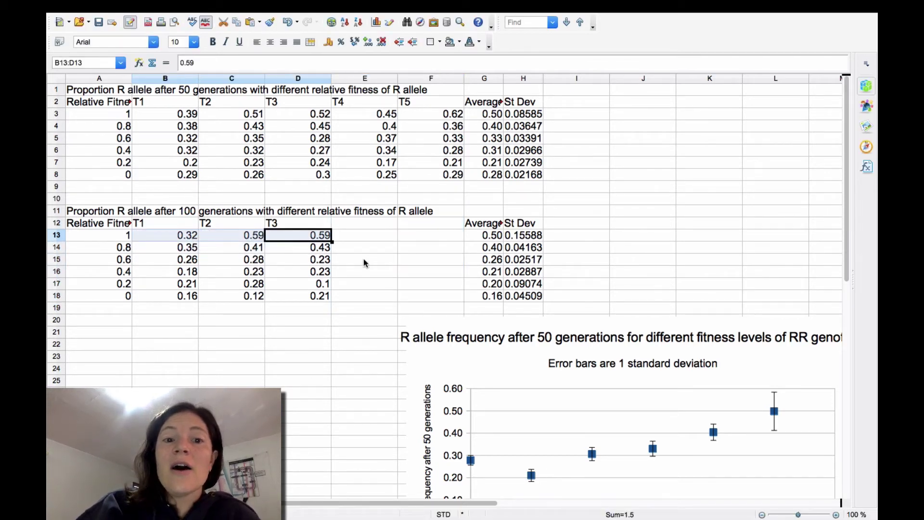
pyautogui.click(364, 263)
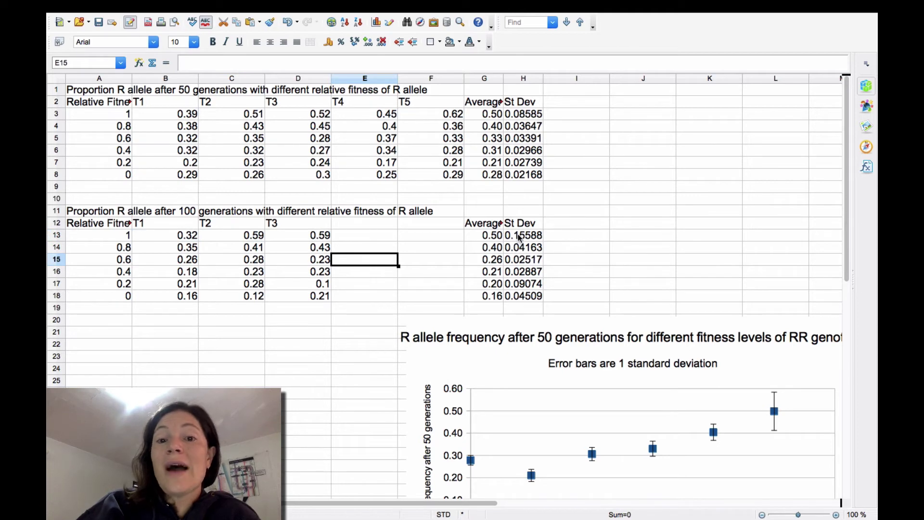
# Step: Delete the St Dev column H12:H18 and move the Average column G12:G18 to E12
pyautogui.moveTo(522, 230); pyautogui.dragTo(527, 297)
pyautogui.press('Delete')
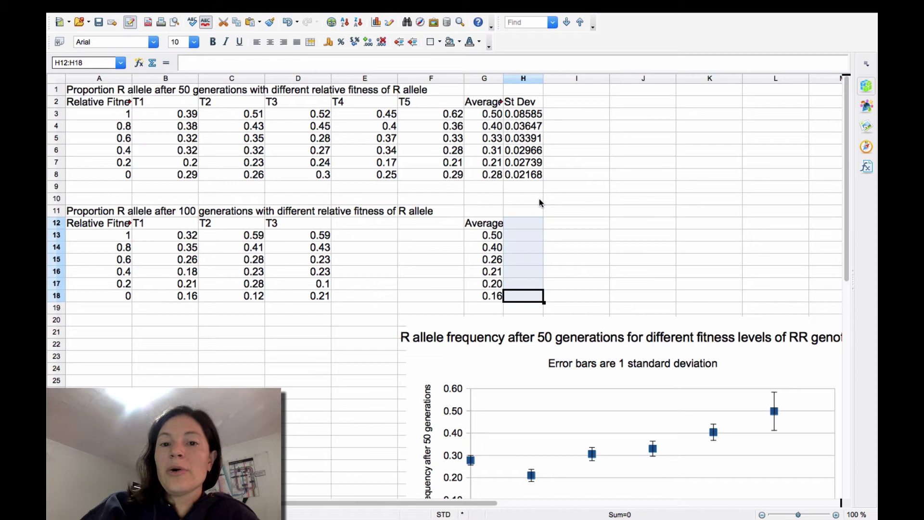
pyautogui.click(524, 225)
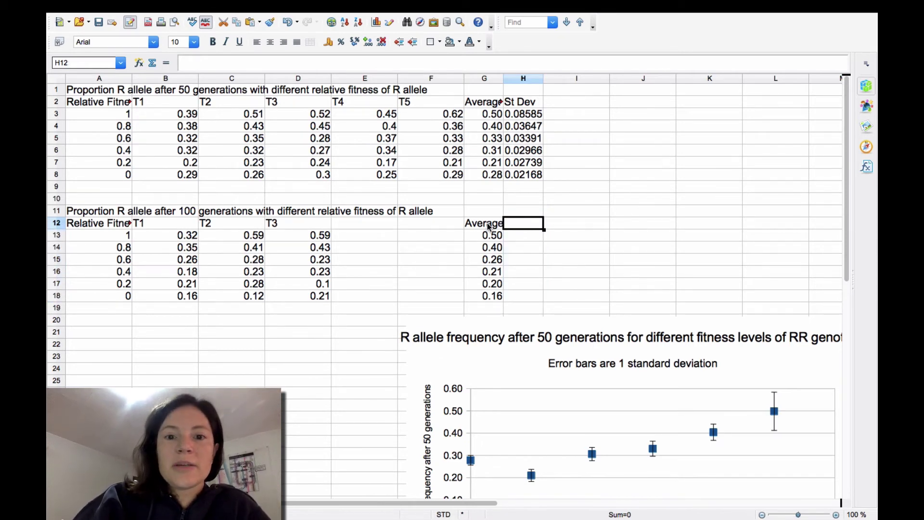
pyautogui.moveTo(488, 227); pyautogui.dragTo(485, 302)
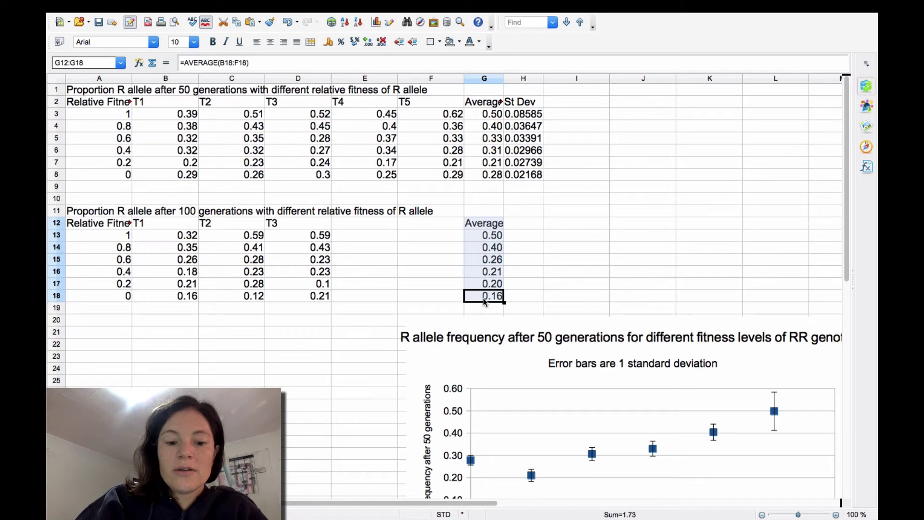
pyautogui.hotkey('ctrl', 'x')
pyautogui.click(380, 223)
pyautogui.hotkey('ctrl', 'v')
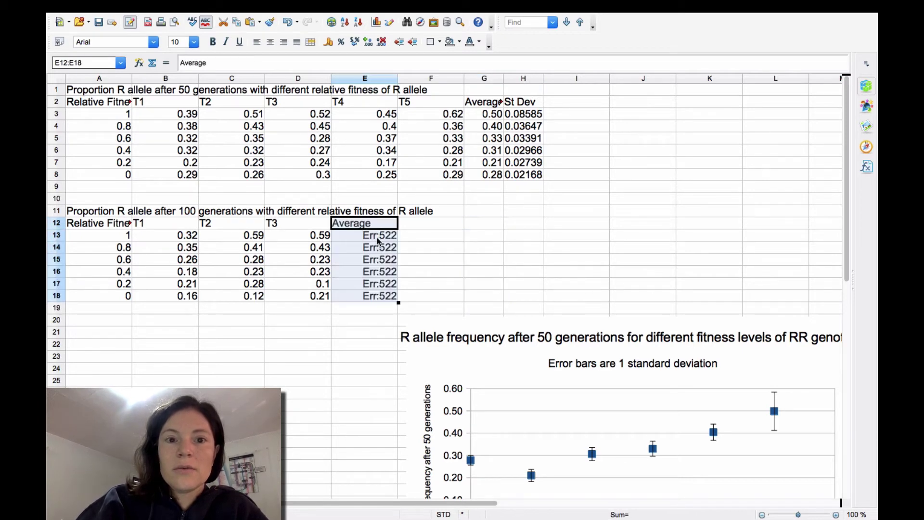
# Step: Enter =AVERAGE(B13:D13) in E13 and fill it down to E18
pyautogui.doubleClick(378, 241)
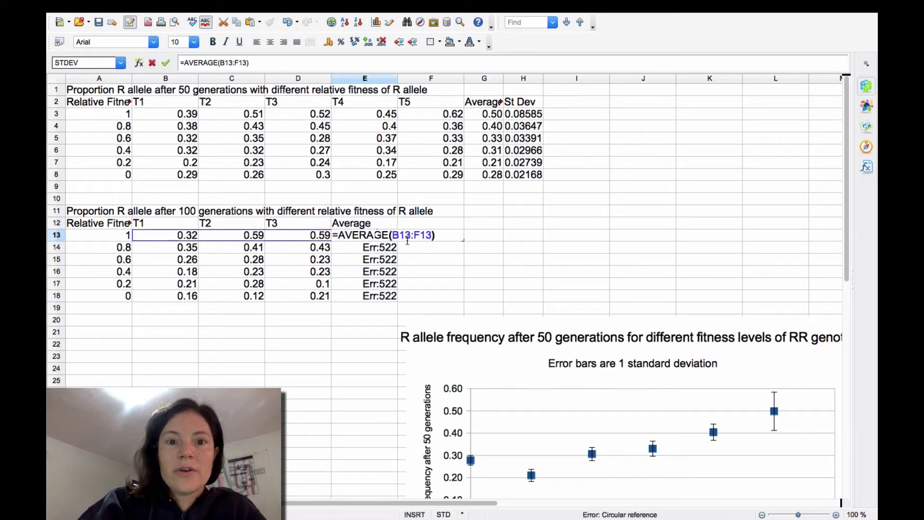
pyautogui.press('Return')
pyautogui.click(385, 236)
pyautogui.write('=')
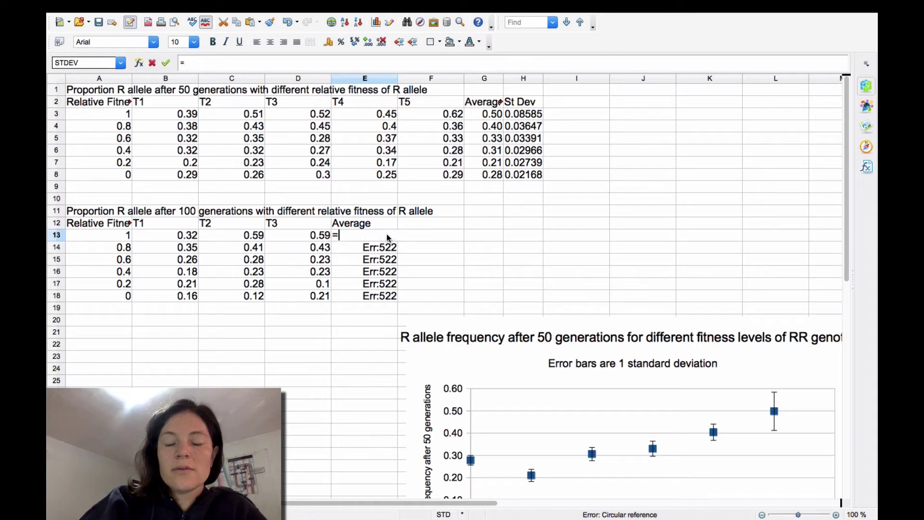
pyautogui.write('aveage(')
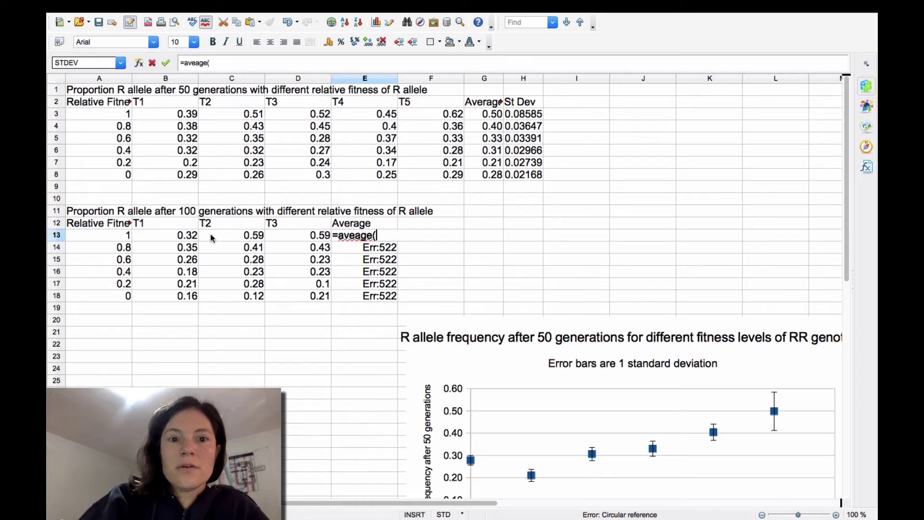
pyautogui.press('BackSpace')
pyautogui.press('BackSpace')
pyautogui.press('BackSpace')
pyautogui.press('BackSpace')
pyautogui.write('rage')
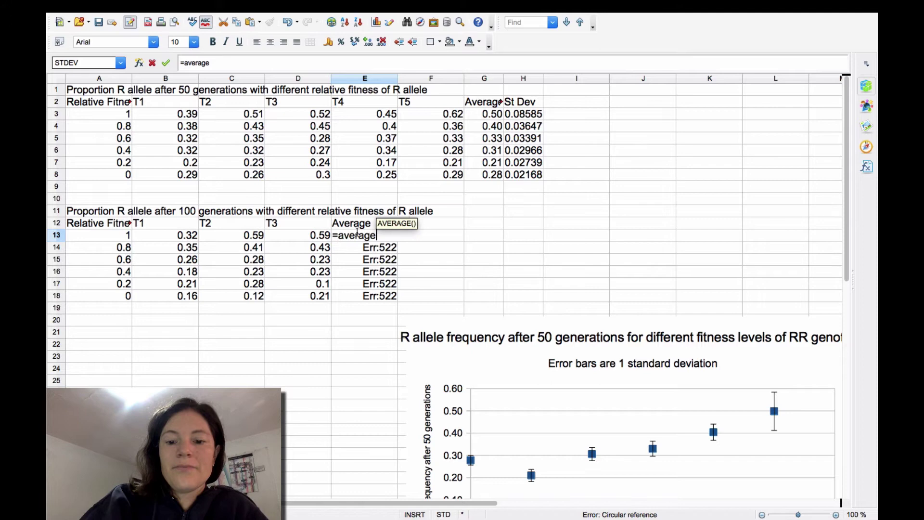
pyautogui.write('(')
pyautogui.moveTo(169, 236); pyautogui.dragTo(315, 242)
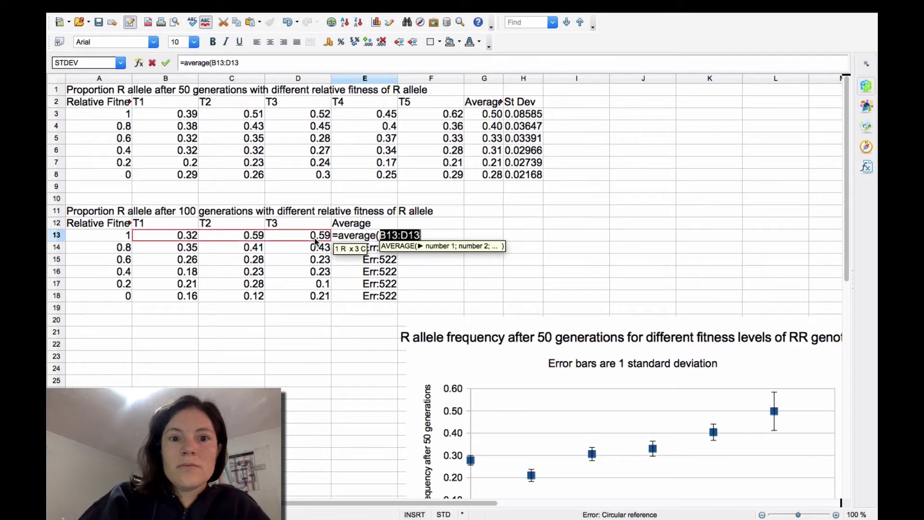
pyautogui.press('Return')
pyautogui.click(391, 237)
pyautogui.moveTo(398, 246); pyautogui.dragTo(396, 300)
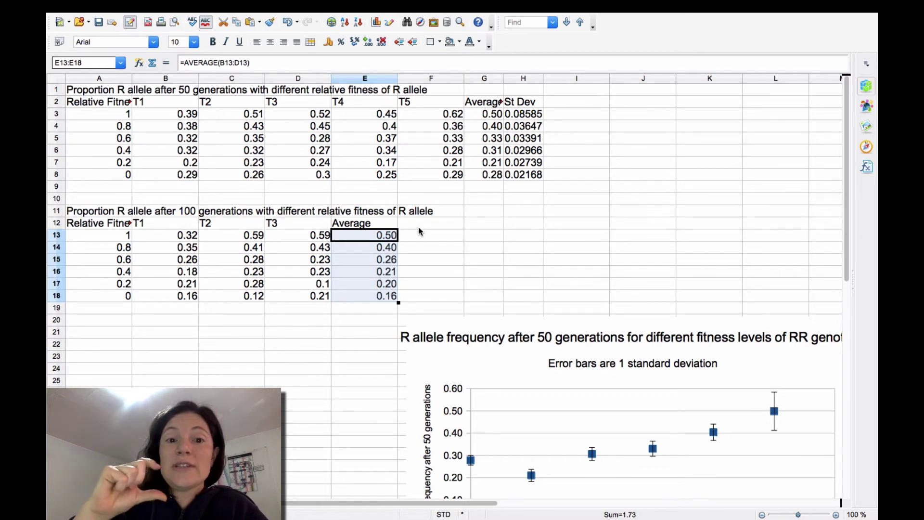
# Step: Label F12 'Upper EB' and G12 'Lower EB'
pyautogui.click(417, 227)
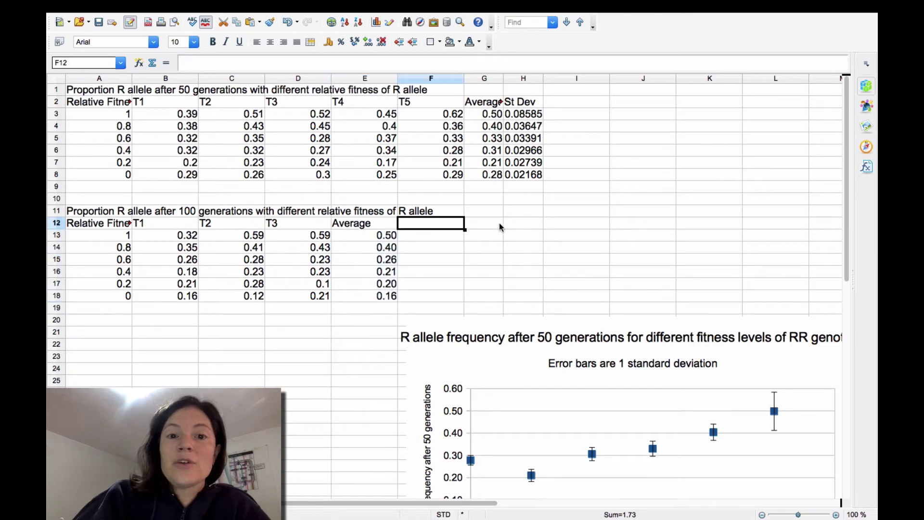
pyautogui.write('Upper EB')
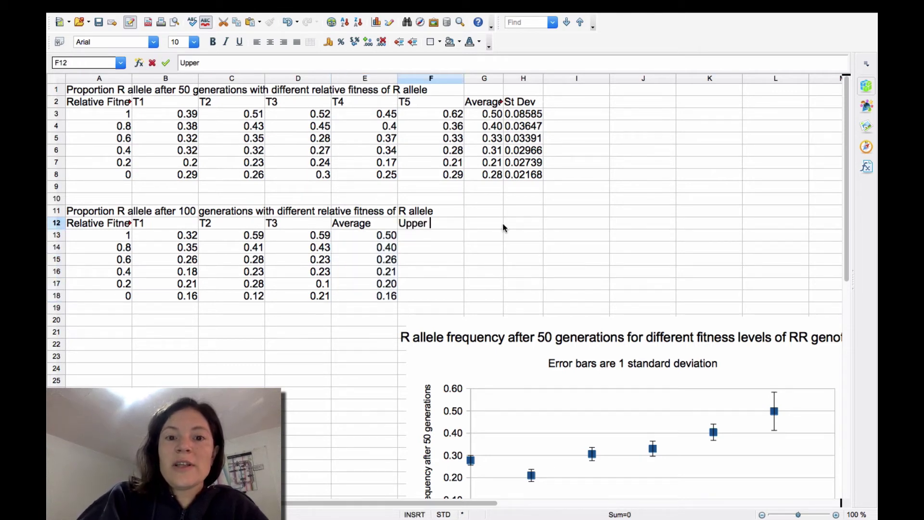
pyautogui.click(503, 223)
pyautogui.write('L')
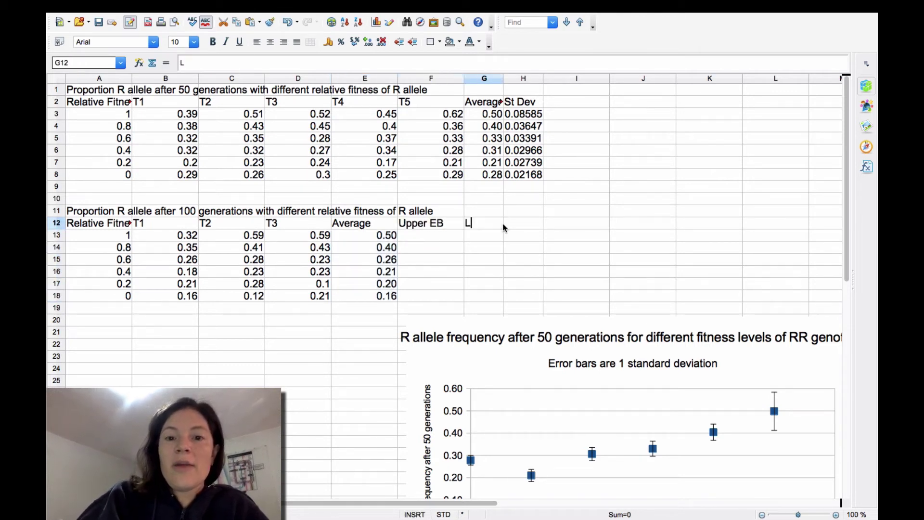
pyautogui.write('ower EB')
pyautogui.press('Return')
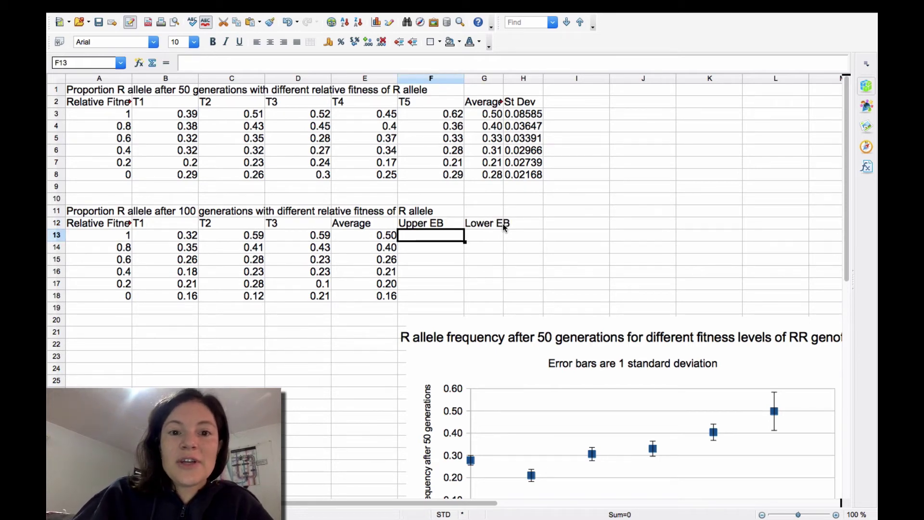
# Step: Enter the upper error formula =D13-E13 in F13
pyautogui.write('=')
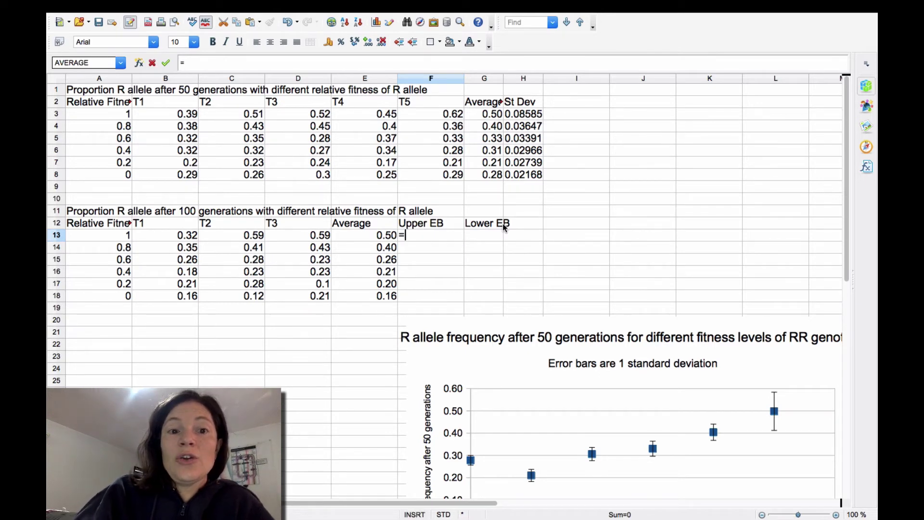
pyautogui.press('Left')
pyautogui.press('Left')
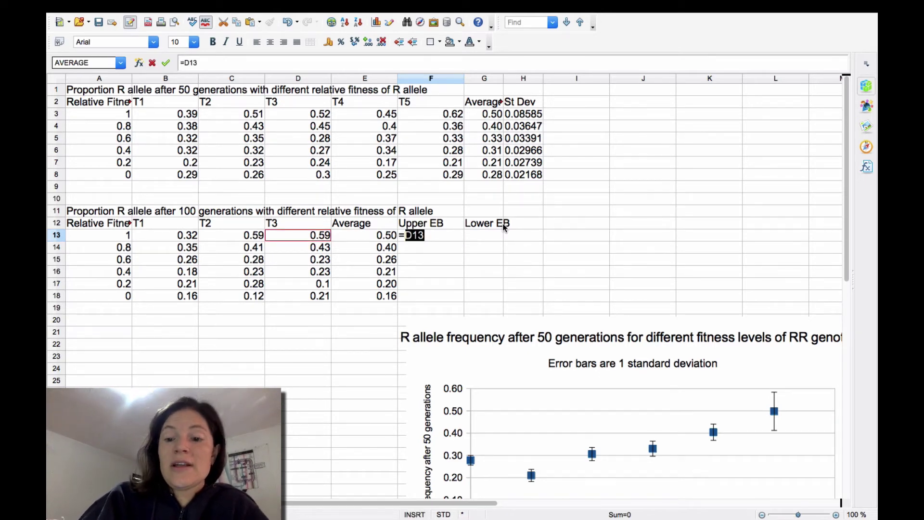
pyautogui.write('-')
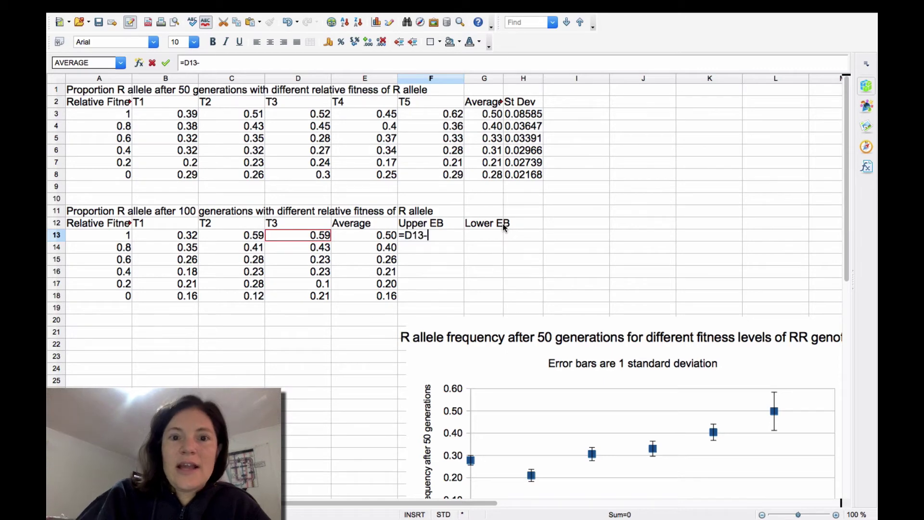
pyautogui.press('Left')
pyautogui.press('Left')
pyautogui.press('Right')
pyautogui.press('Right')
pyautogui.press('Right')
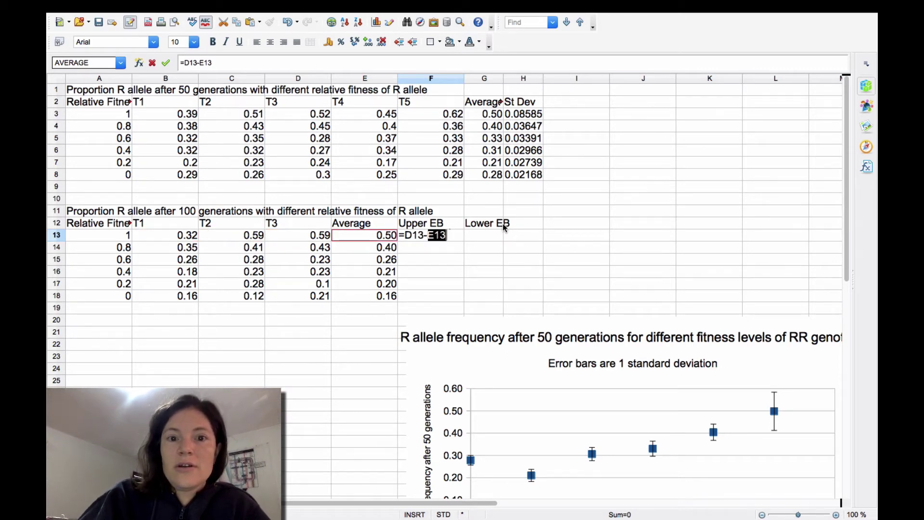
pyautogui.press('Return')
pyautogui.click(462, 237)
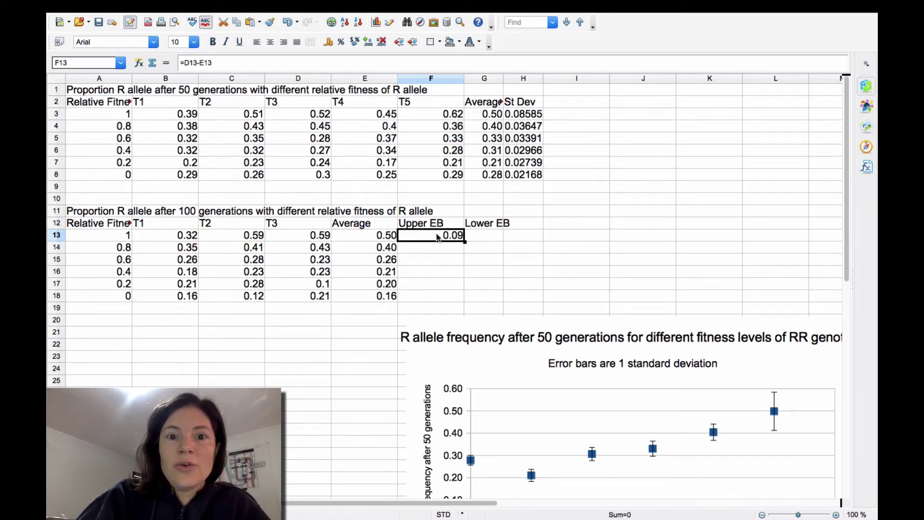
# Step: Fill the Upper EB formula down to F18, repointing F15 and F17 at the T2 column C
pyautogui.moveTo(465, 242); pyautogui.dragTo(463, 300)
pyautogui.click(437, 248)
pyautogui.doubleClick(436, 248)
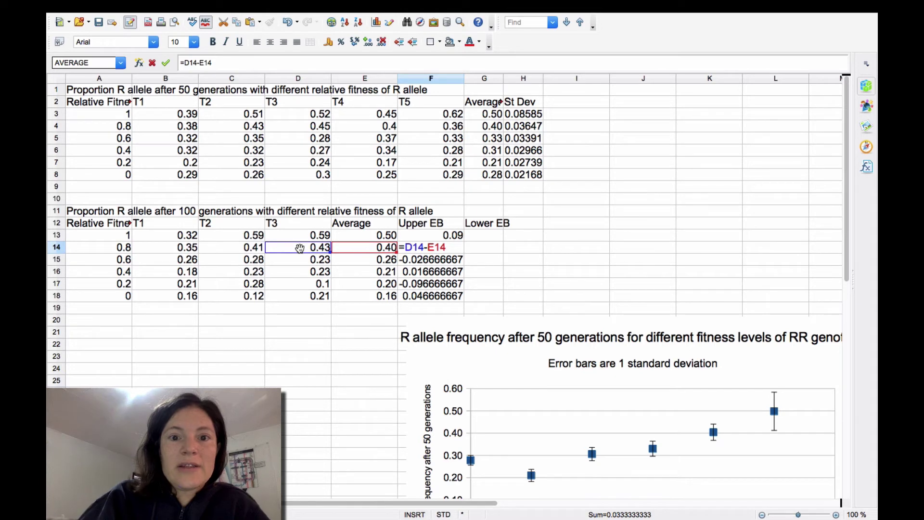
pyautogui.press('Return')
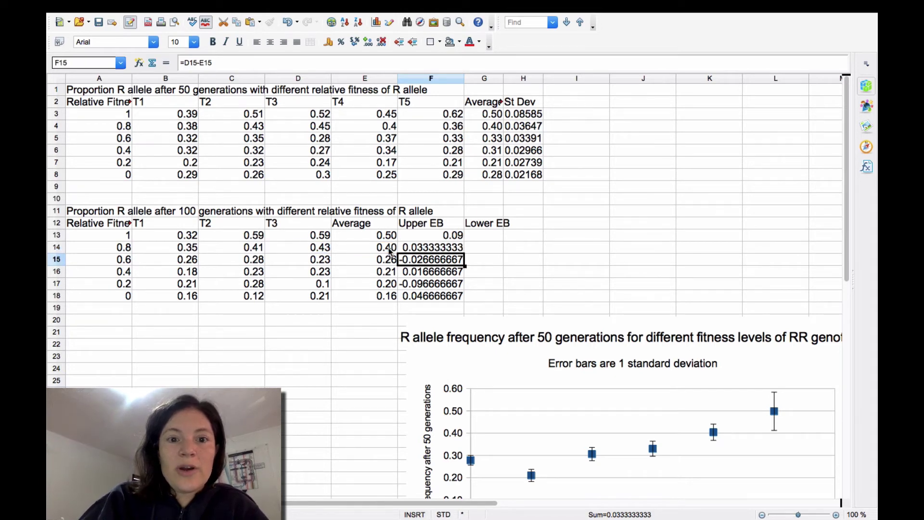
pyautogui.doubleClick(411, 260)
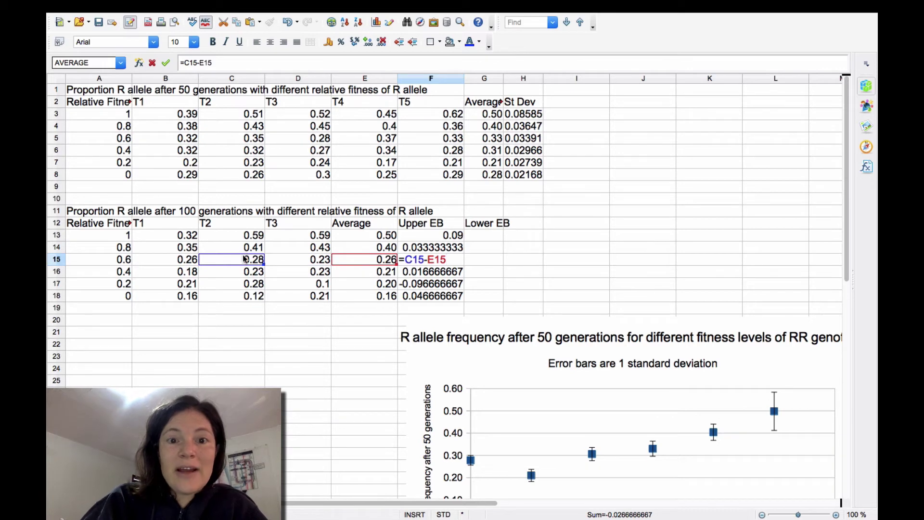
pyautogui.press('Return')
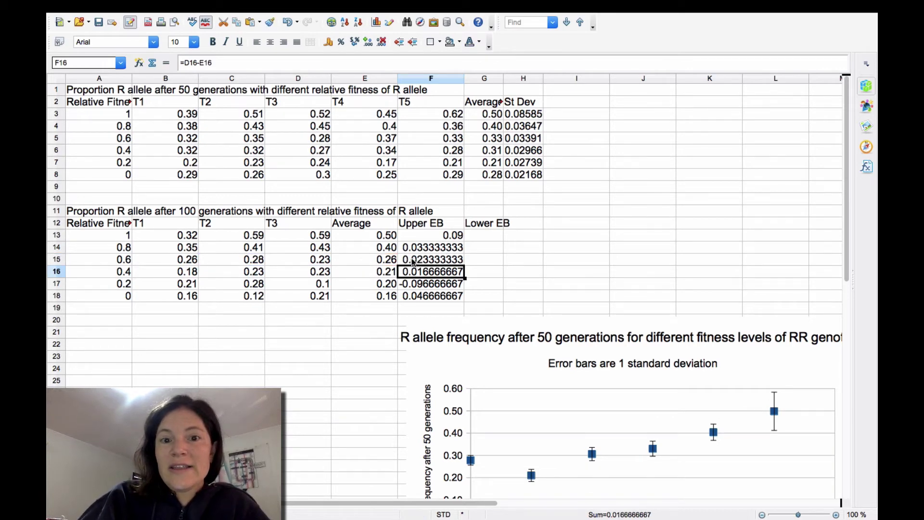
pyautogui.doubleClick(421, 275)
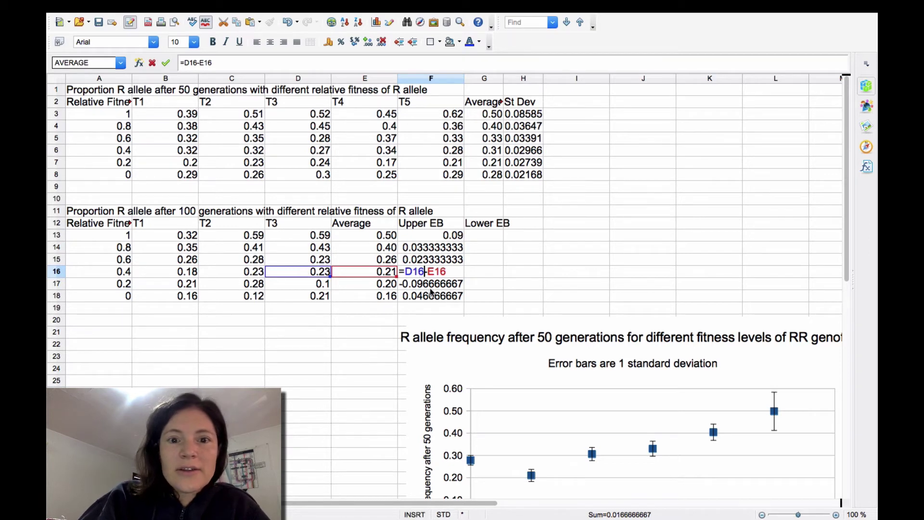
pyautogui.click(430, 287)
pyautogui.doubleClick(432, 288)
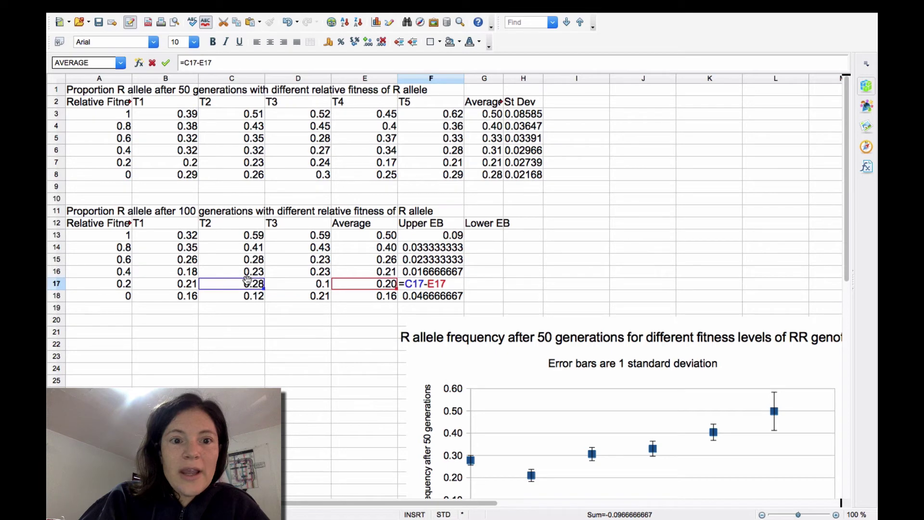
pyautogui.press('Return')
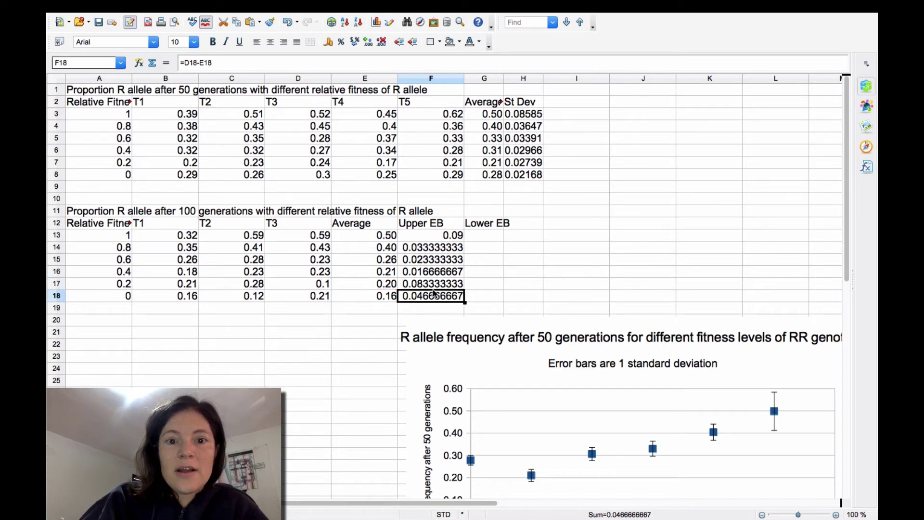
pyautogui.doubleClick(430, 298)
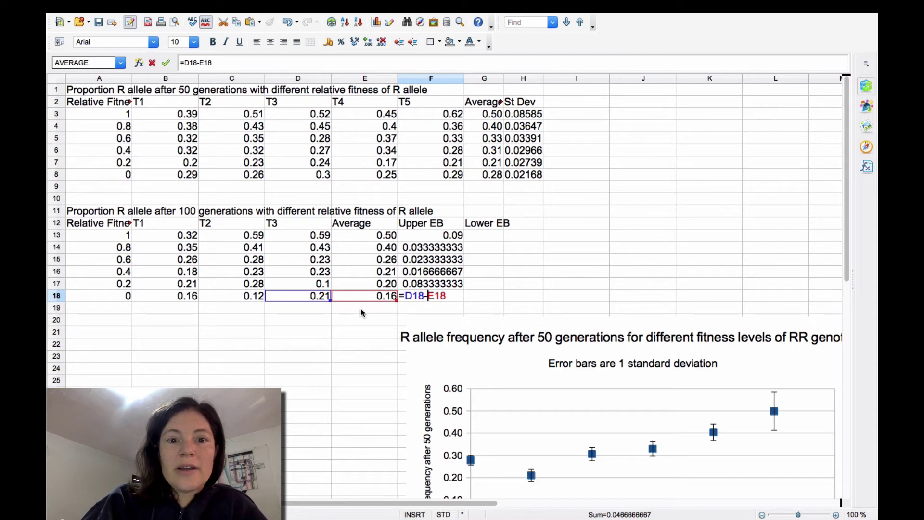
pyautogui.press('Return')
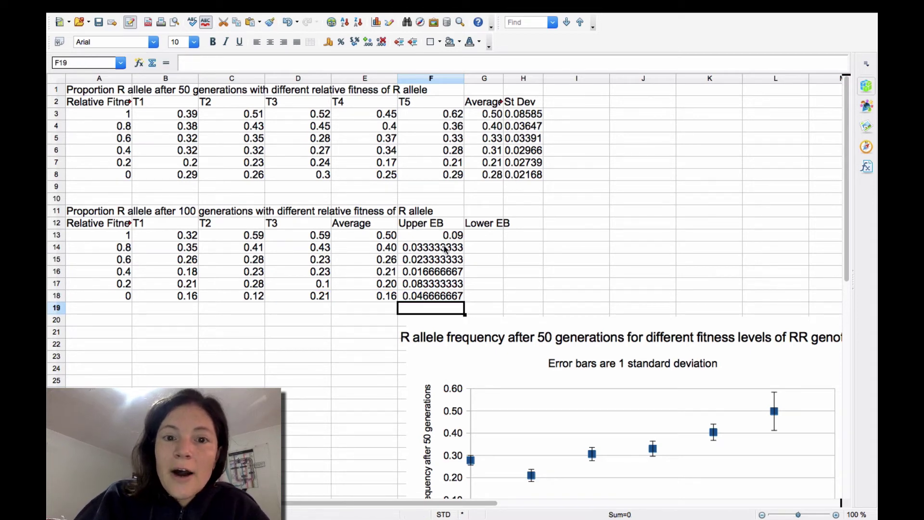
# Step: Show Upper EB values F13:F18 at two decimal places and narrow column F
pyautogui.click(445, 249)
pyautogui.moveTo(433, 235); pyautogui.dragTo(432, 300)
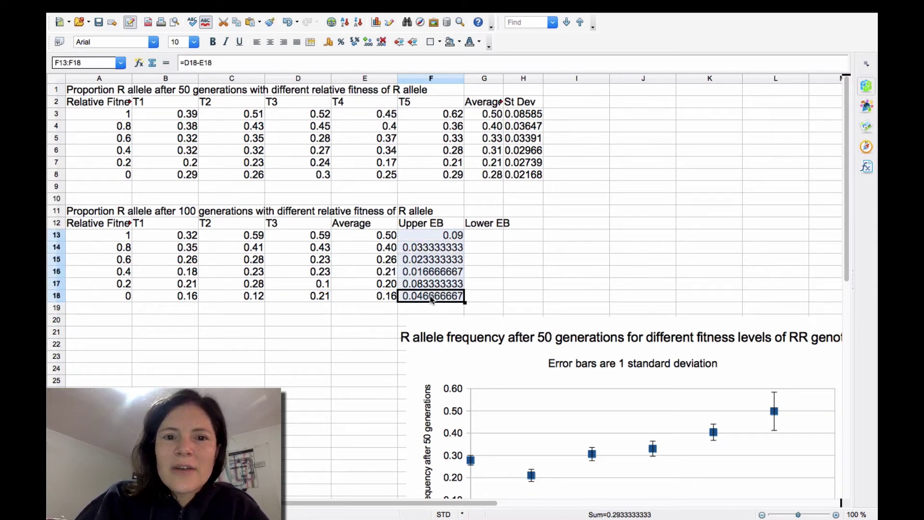
pyautogui.click(381, 42)
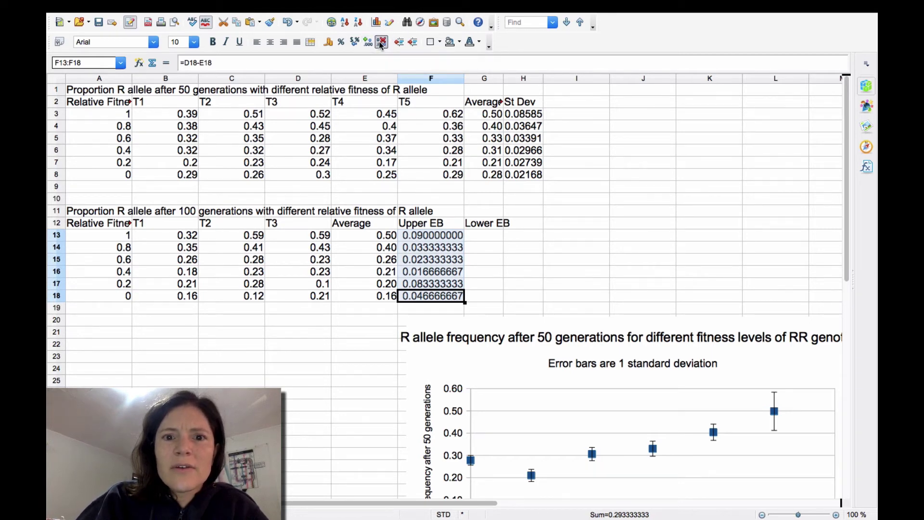
pyautogui.click(380, 43)
pyautogui.click(381, 43)
pyautogui.click(380, 42)
pyautogui.click(380, 43)
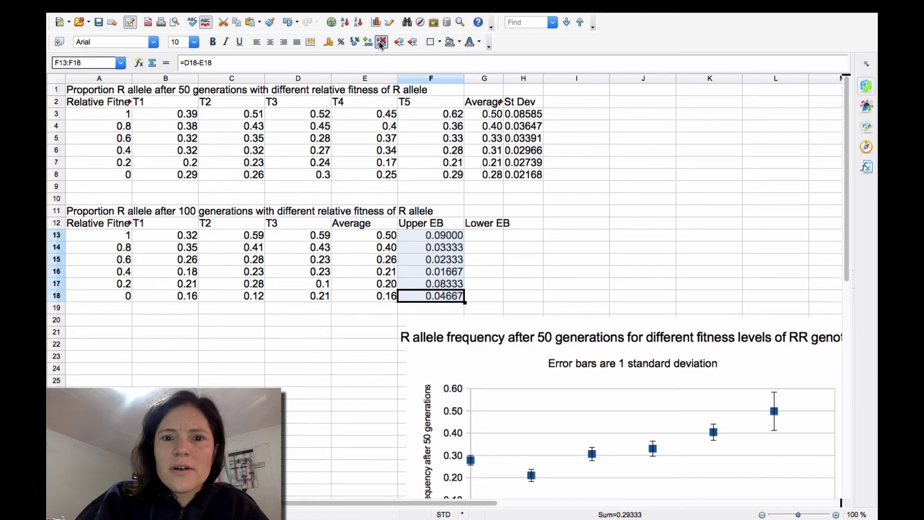
pyautogui.click(381, 43)
pyautogui.click(380, 42)
pyautogui.click(381, 42)
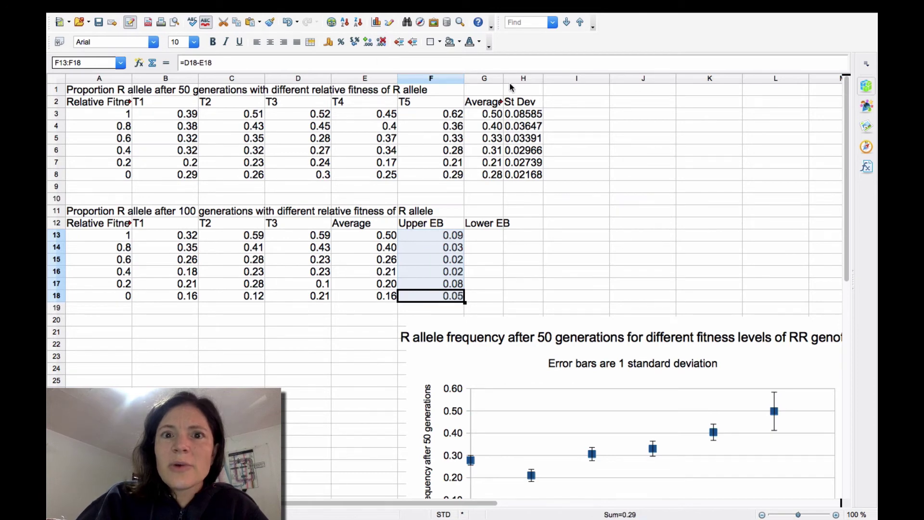
pyautogui.moveTo(464, 78); pyautogui.dragTo(438, 78)
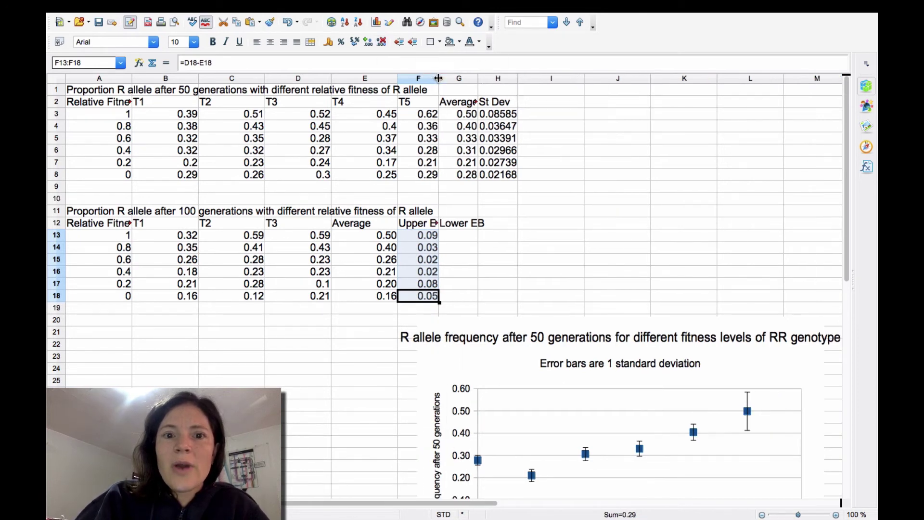
# Step: Enter the lower error formula =E13-B13 in G13 and fill it down to G18
pyautogui.click(465, 240)
pyautogui.write('=')
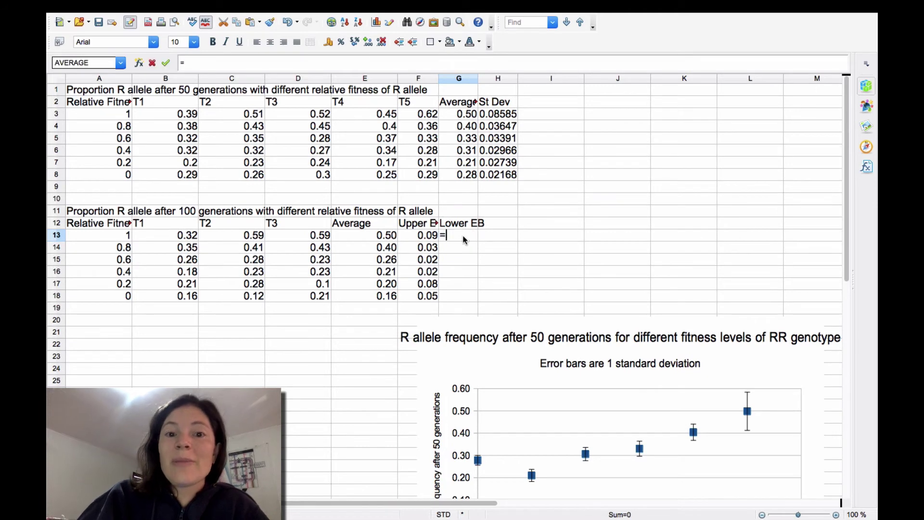
pyautogui.press('Left')
pyautogui.press('Left')
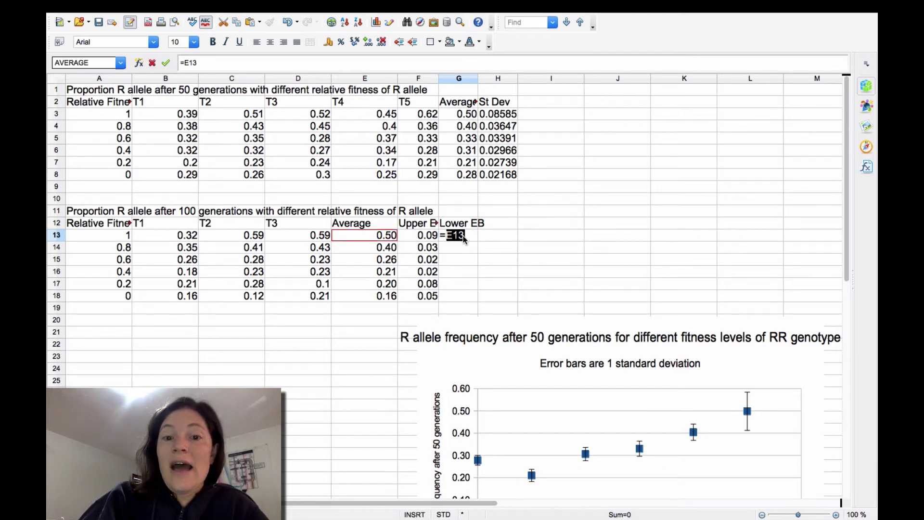
pyautogui.write('-')
pyautogui.press('Left')
pyautogui.press('Left')
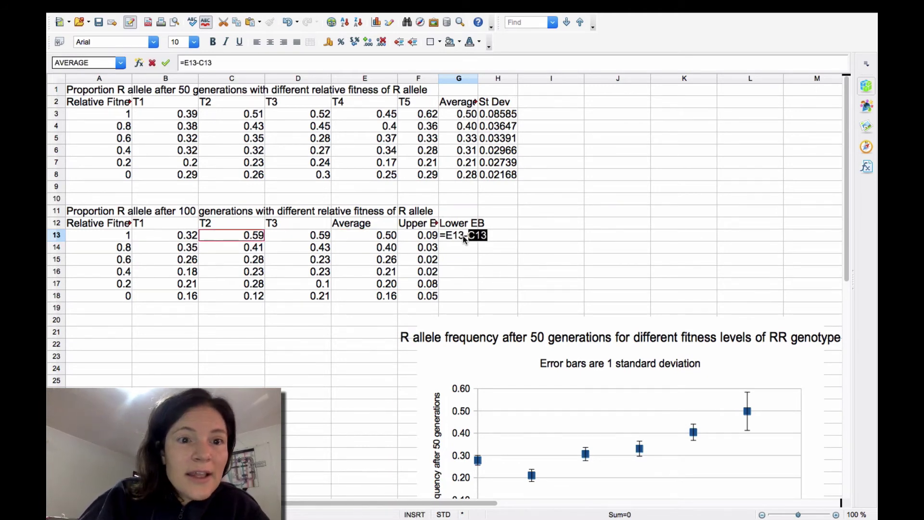
pyautogui.press('Left')
pyautogui.press('Left')
pyautogui.press('Right')
pyautogui.press('Right')
pyautogui.press('Left')
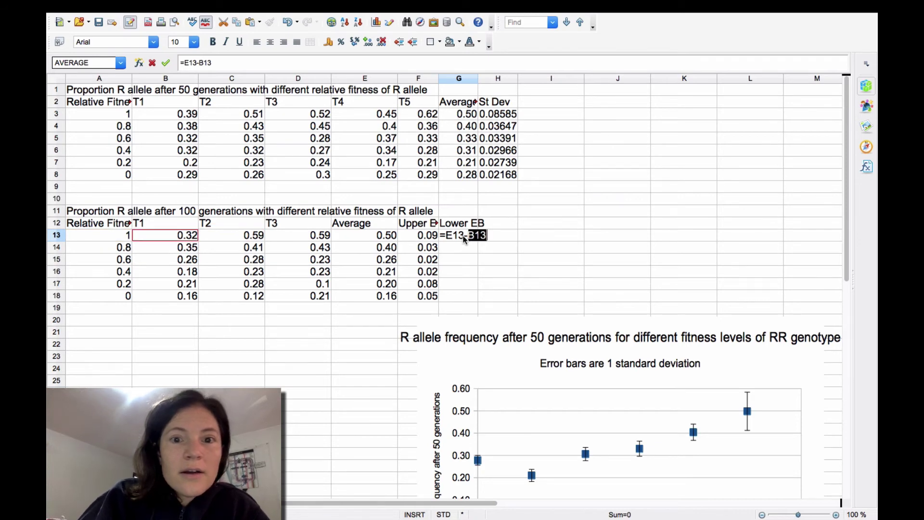
pyautogui.press('Return')
pyautogui.click(471, 238)
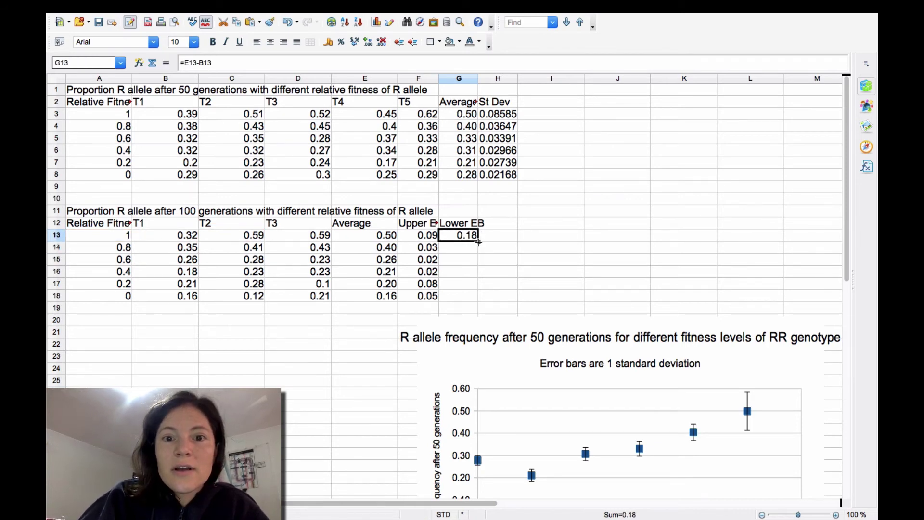
pyautogui.moveTo(479, 242); pyautogui.dragTo(478, 301)
# Step: Correct the Lower EB formulas so G15, G17 and G18 subtract D15, D17 and C18
pyautogui.doubleClick(461, 248)
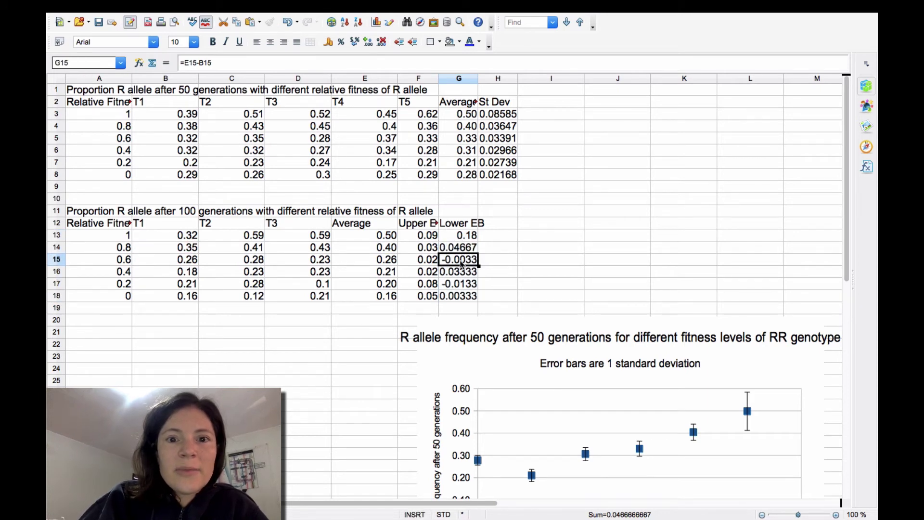
pyautogui.doubleClick(462, 263)
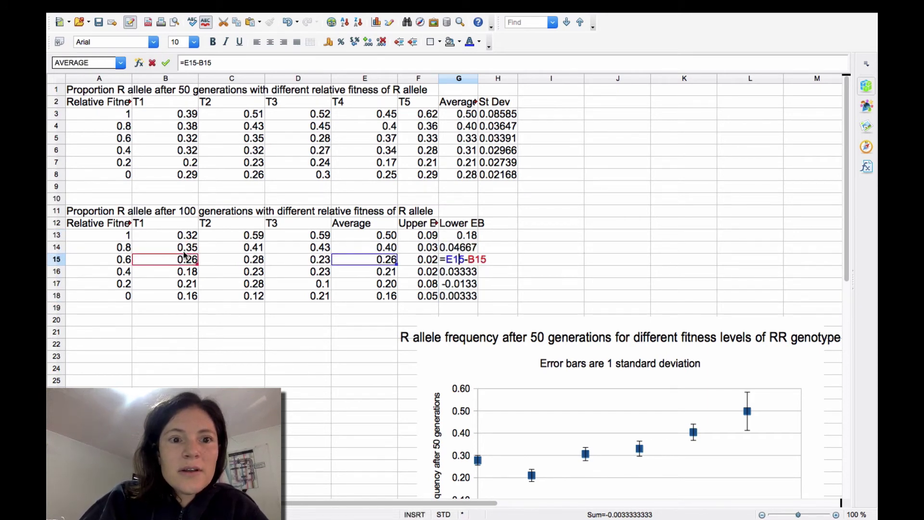
pyautogui.click(270, 260)
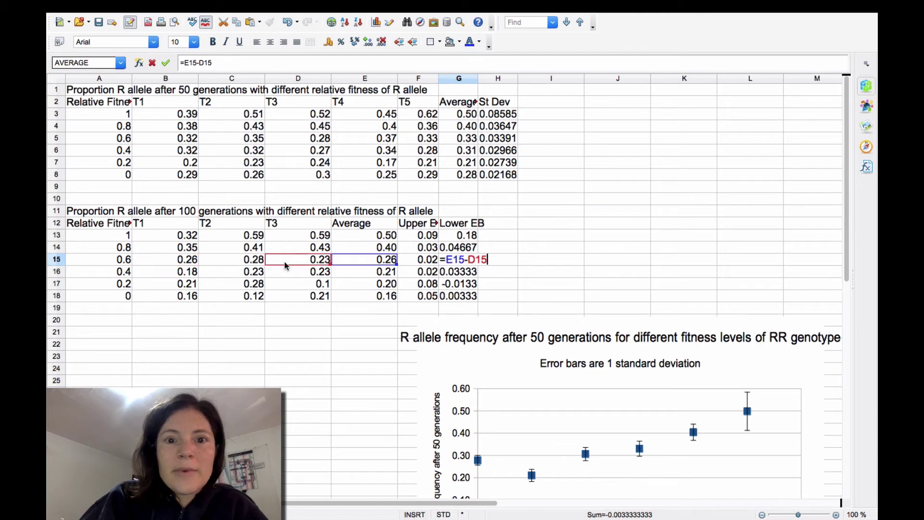
pyautogui.press('Return')
pyautogui.doubleClick(463, 276)
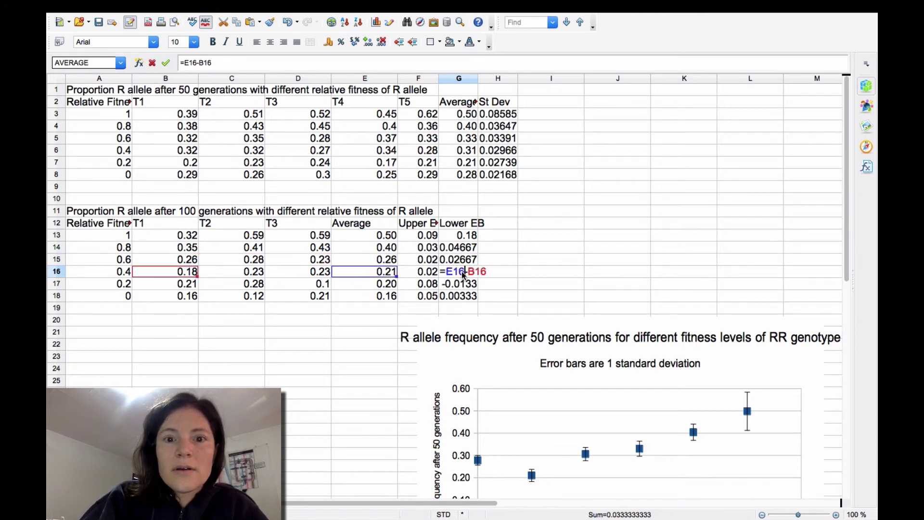
pyautogui.press('Return')
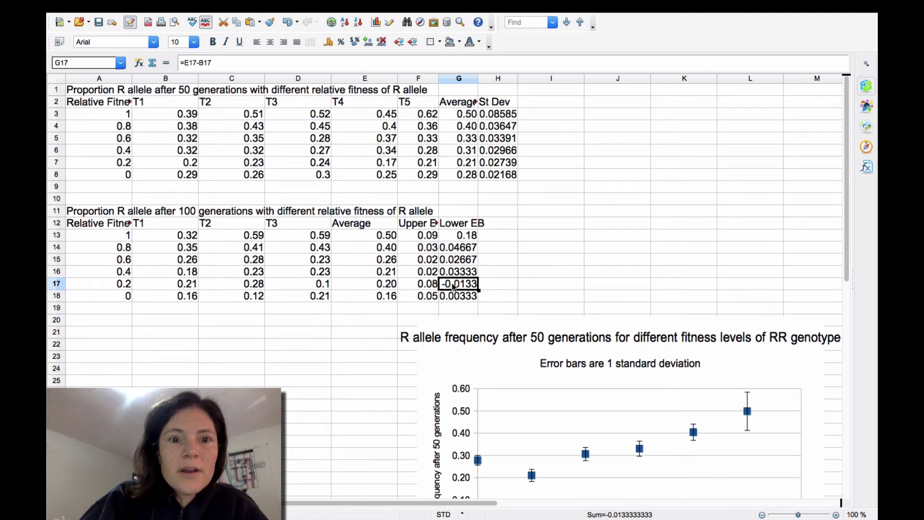
pyautogui.doubleClick(453, 287)
pyautogui.moveTo(169, 287); pyautogui.dragTo(289, 290)
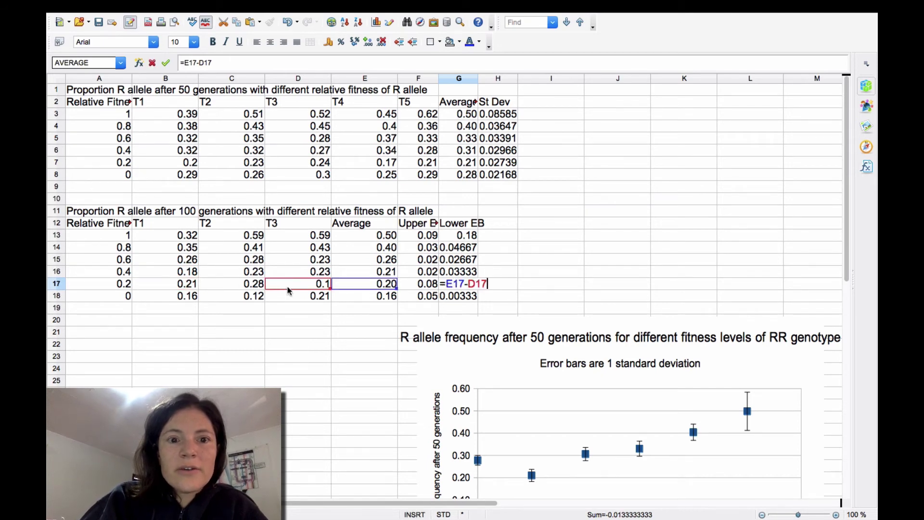
pyautogui.press('Return')
pyautogui.doubleClick(455, 296)
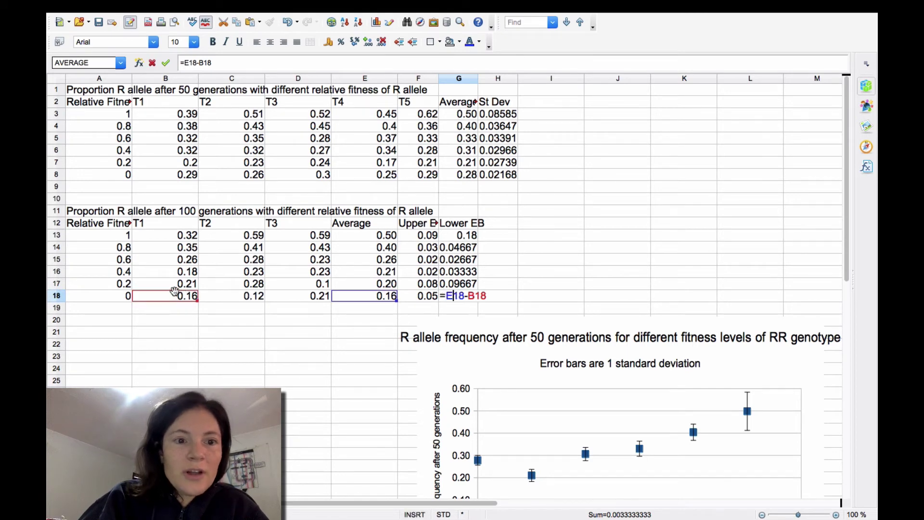
pyautogui.moveTo(174, 292); pyautogui.dragTo(227, 299)
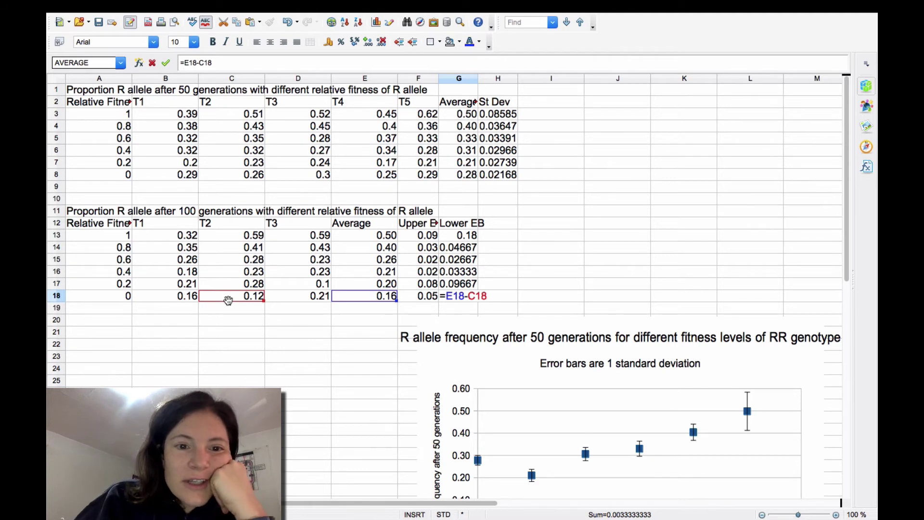
pyautogui.press('Return')
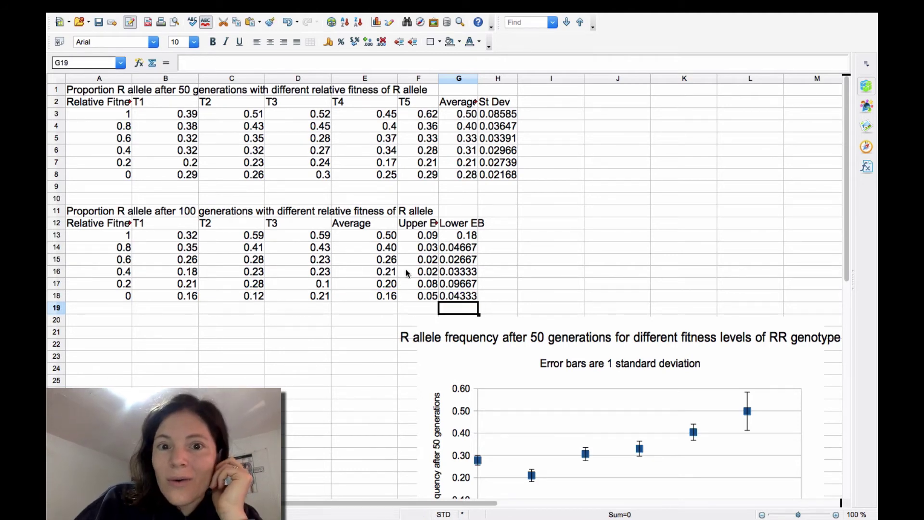
# Step: Adjust the decimal places shown for the Lower EB values G13:G18
pyautogui.moveTo(464, 235); pyautogui.dragTo(464, 298)
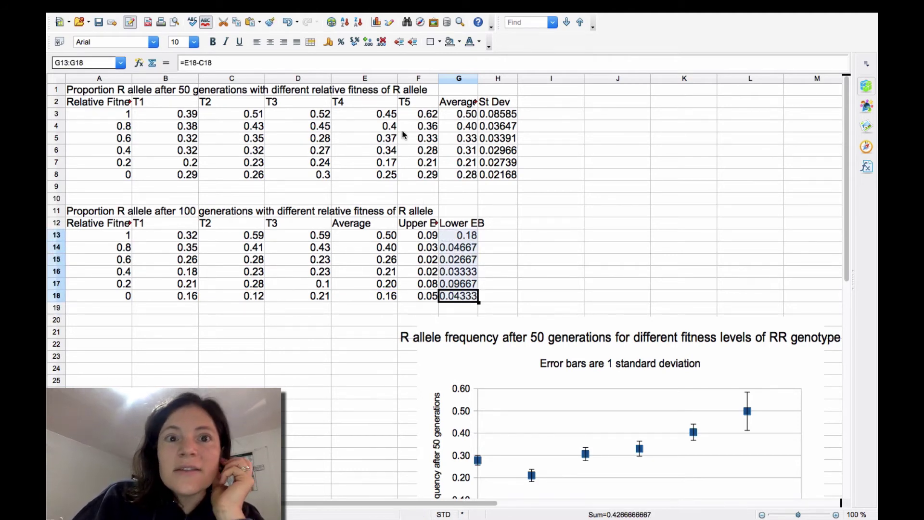
pyautogui.click(381, 44)
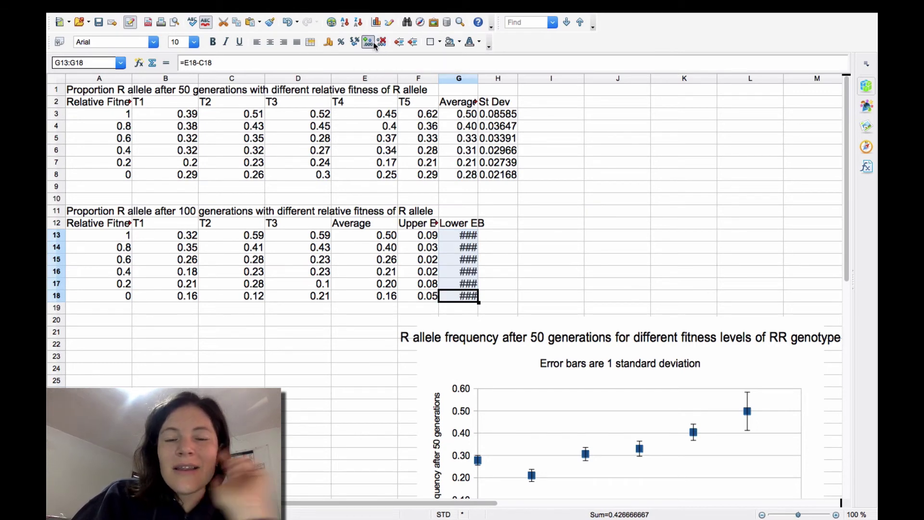
pyautogui.click(374, 43)
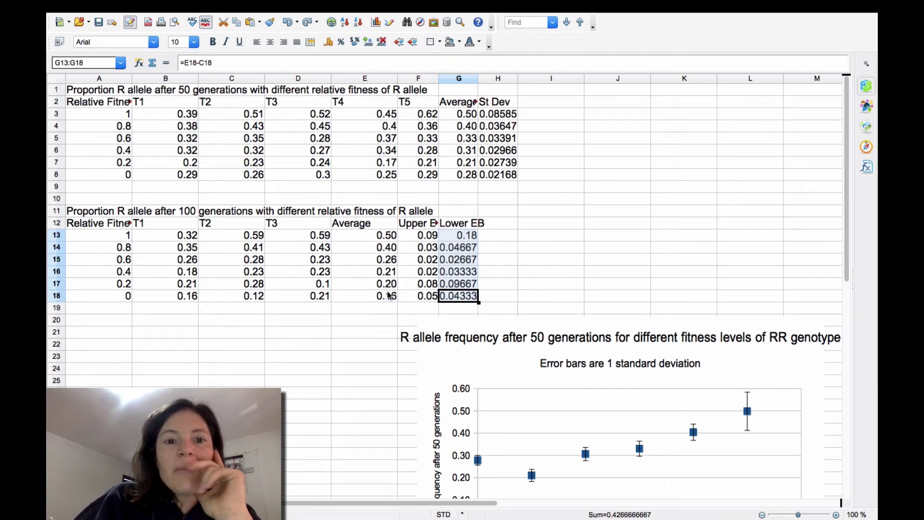
# Step: Create an XY scatter chart of Averages E12:E18 against Relative Fitness A12:A18
pyautogui.click(270, 334)
pyautogui.moveTo(103, 227); pyautogui.dragTo(116, 303)
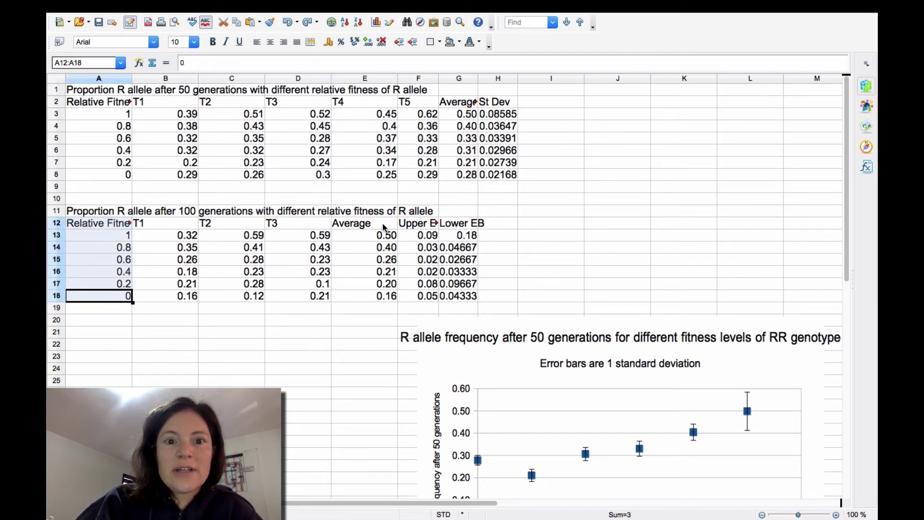
pyautogui.moveTo(387, 225); pyautogui.dragTo(385, 299)
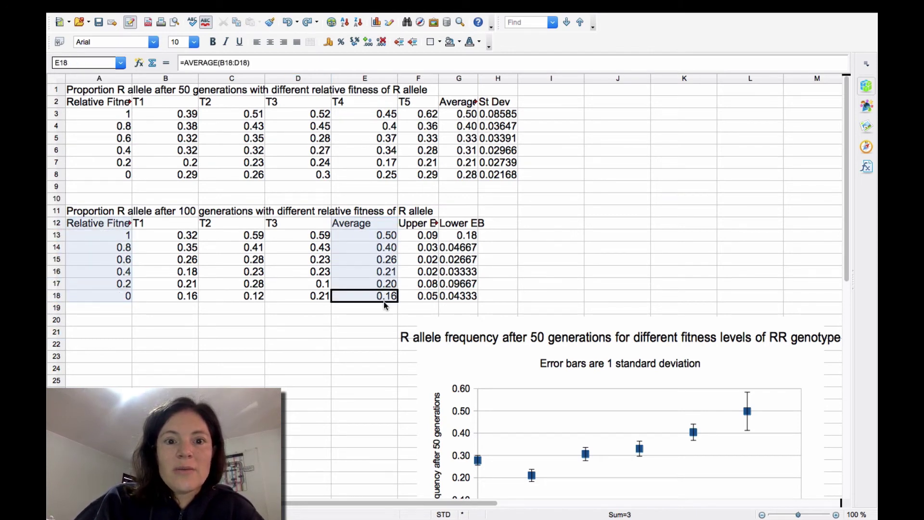
pyautogui.click(377, 22)
pyautogui.click(547, 405)
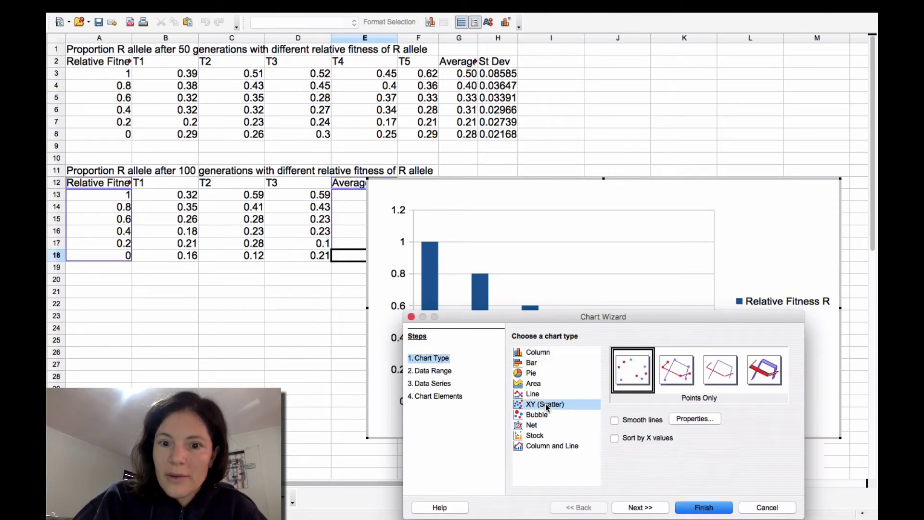
pyautogui.click(702, 508)
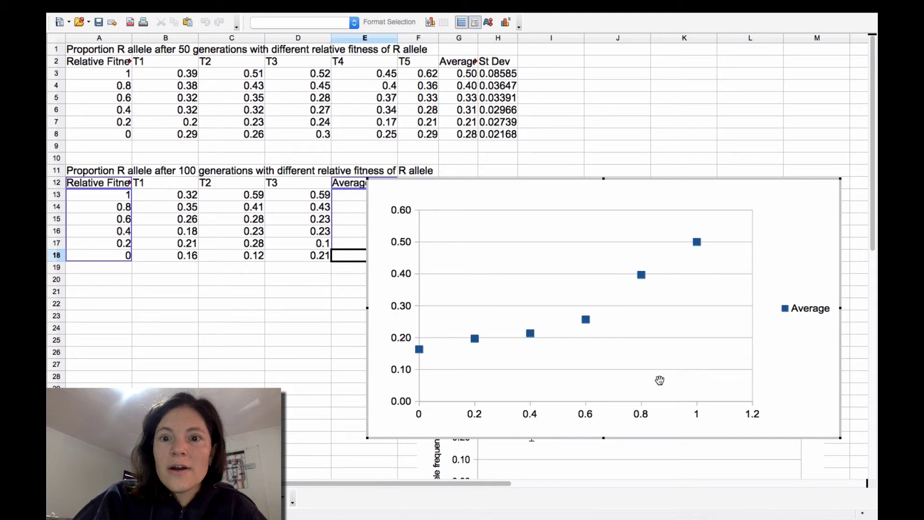
# Step: Delete the chart's Average legend, abandoning an early attempt to add error bars
pyautogui.click(793, 302)
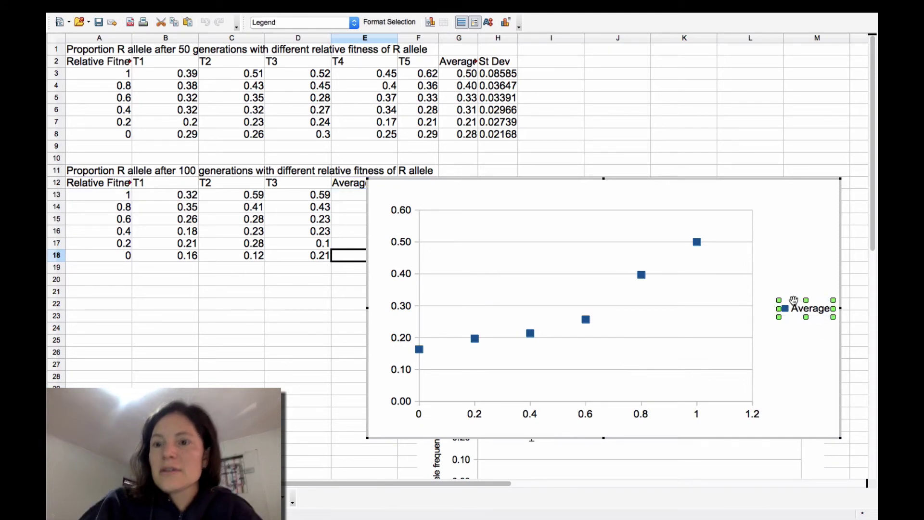
pyautogui.press('Delete')
pyautogui.click(747, 242)
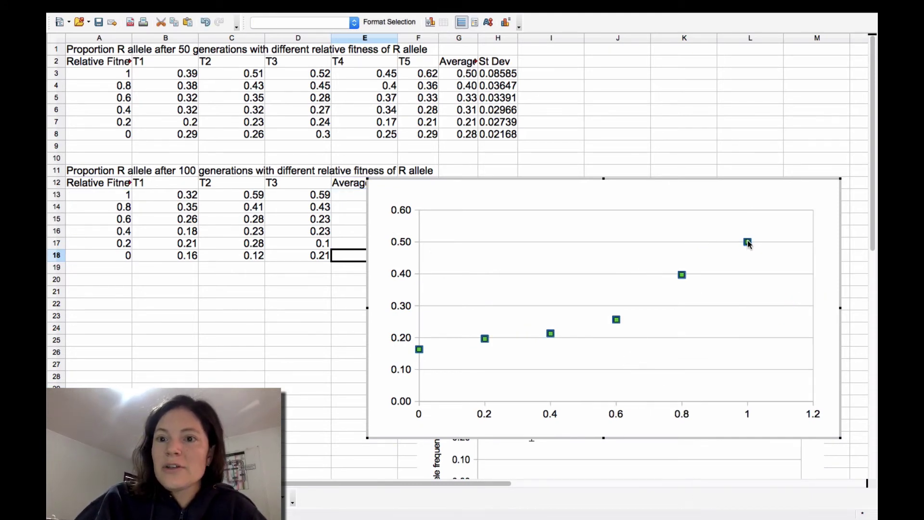
pyautogui.rightClick(748, 242)
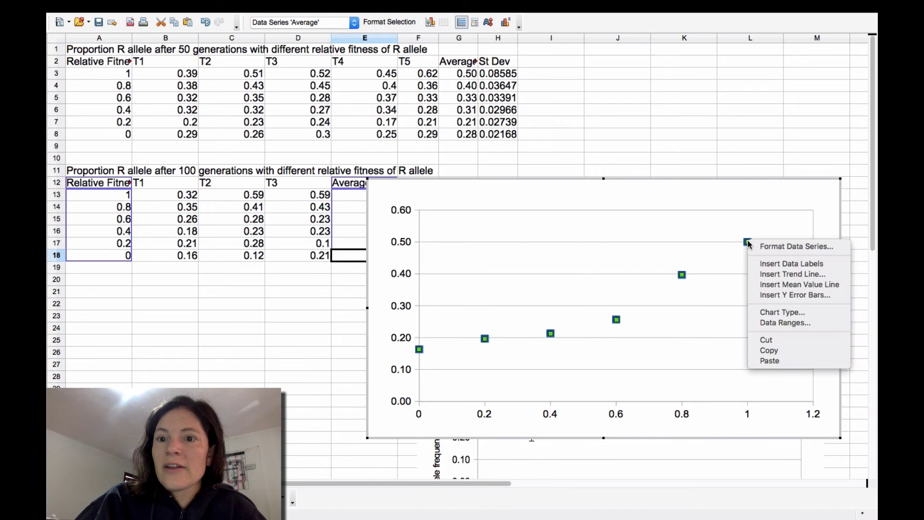
pyautogui.click(768, 295)
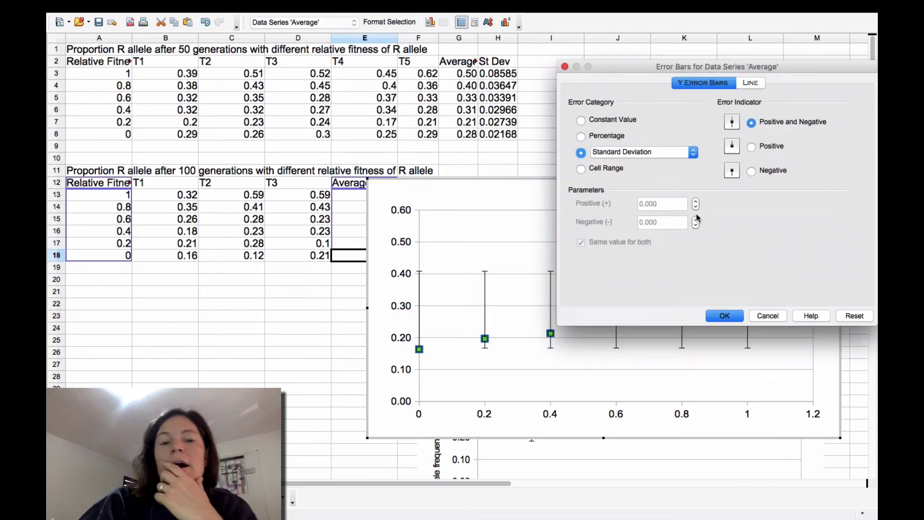
pyautogui.click(772, 315)
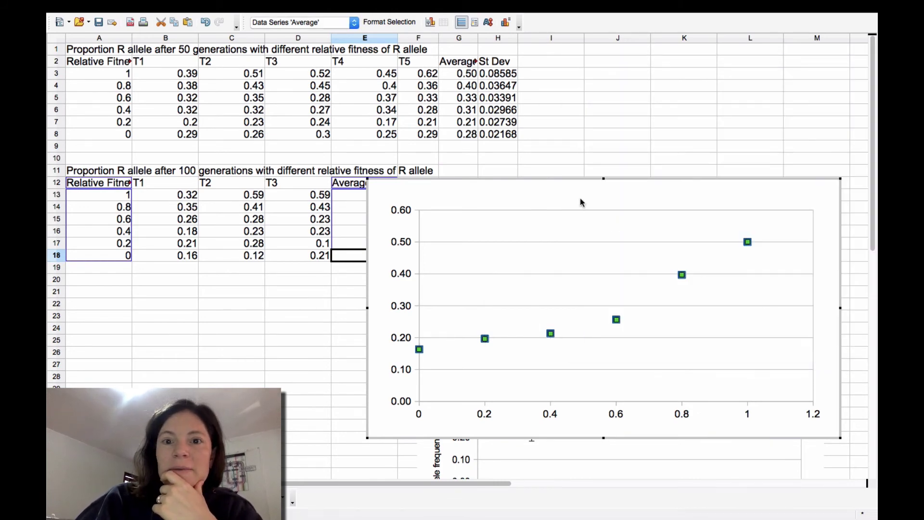
# Step: Move the new scatter chart below the 100-generation table
pyautogui.click(566, 187)
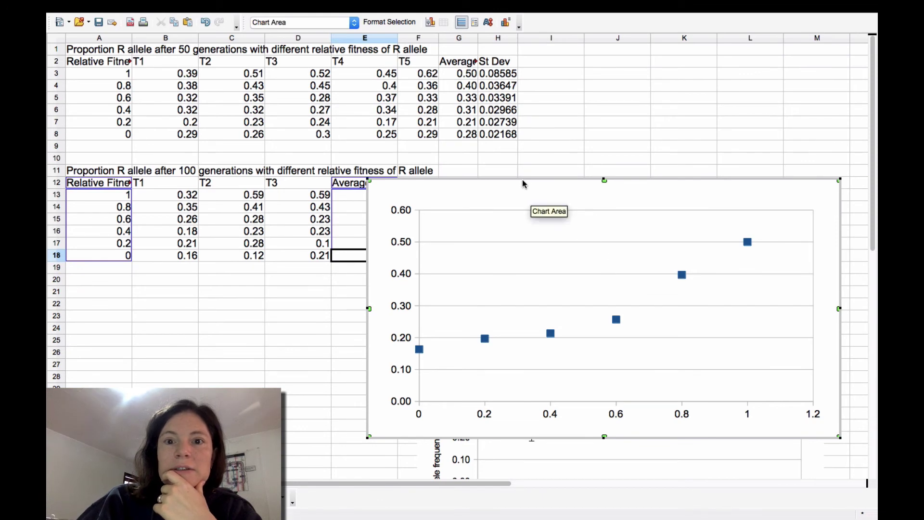
pyautogui.moveTo(522, 181); pyautogui.dragTo(459, 264)
pyautogui.scroll(-2, 459, 265)
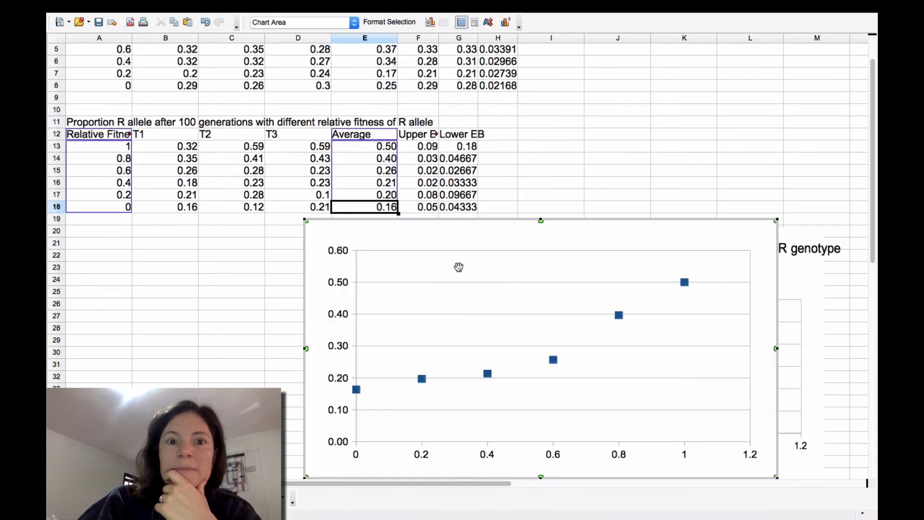
pyautogui.scroll(-3, 287, 167)
pyautogui.scroll(-1, 287, 166)
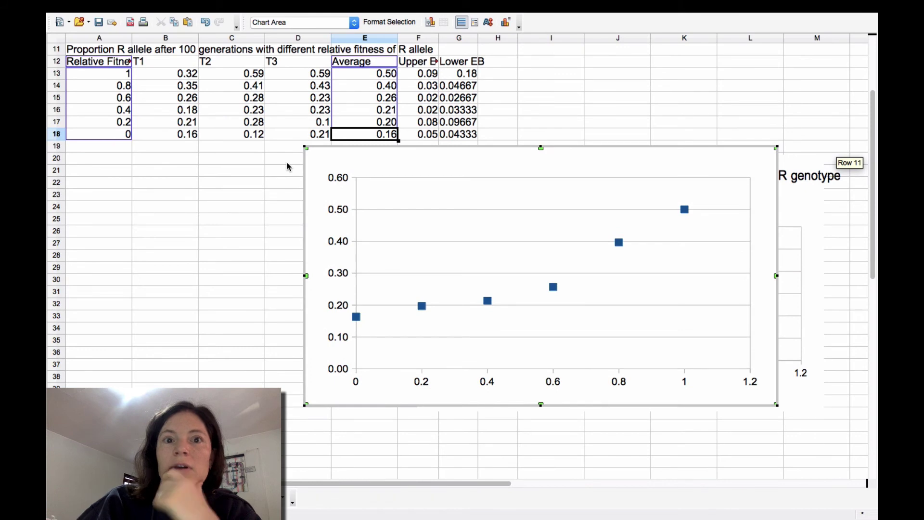
# Step: Add cell-range Y error bars: positive from Upper EB F13:F18, negative from Lower EB G13:G18
pyautogui.click(618, 243)
pyautogui.rightClick(618, 243)
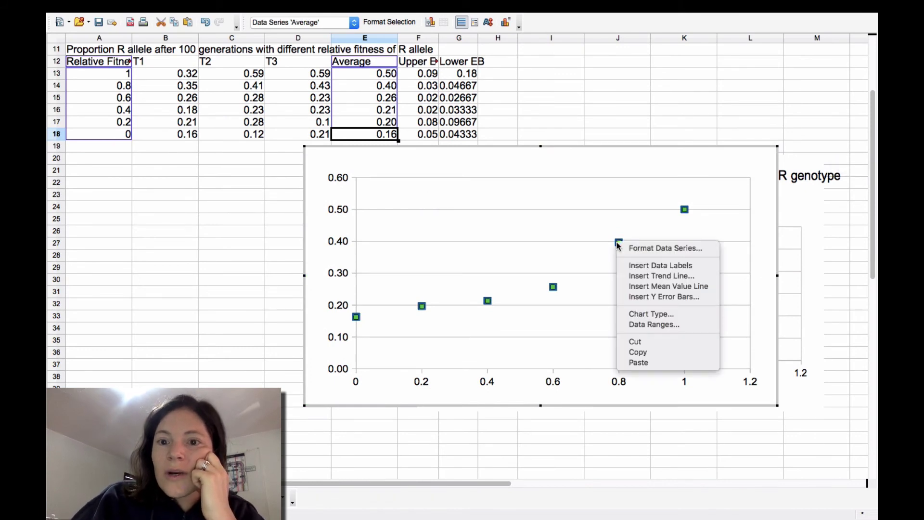
pyautogui.click(641, 296)
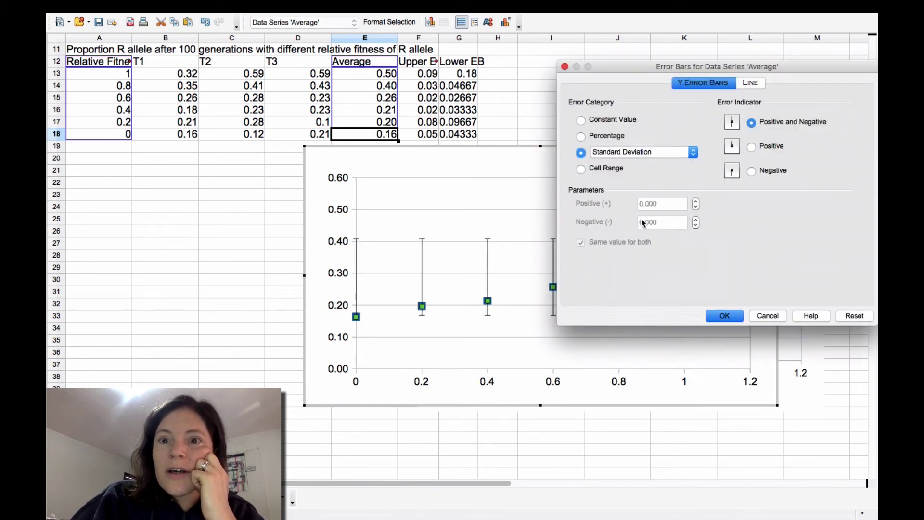
pyautogui.click(580, 169)
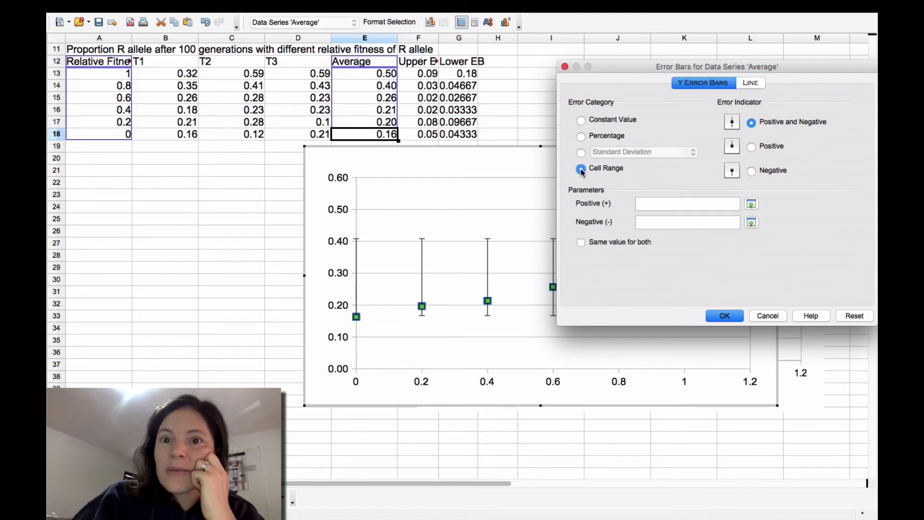
pyautogui.click(751, 205)
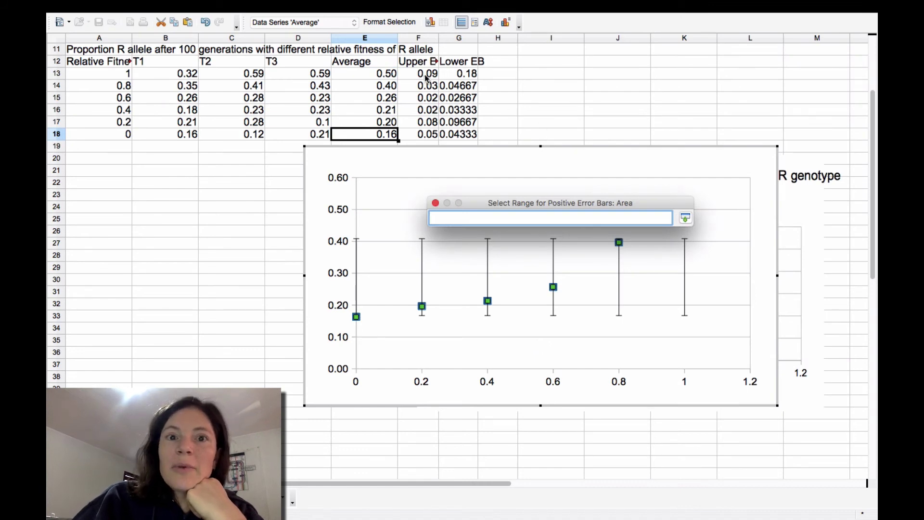
pyautogui.moveTo(425, 77); pyautogui.dragTo(428, 138)
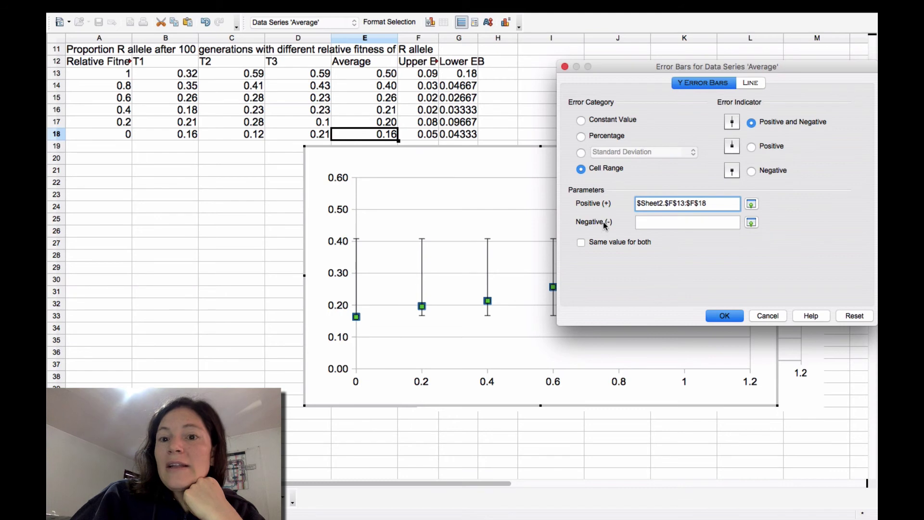
pyautogui.click(751, 223)
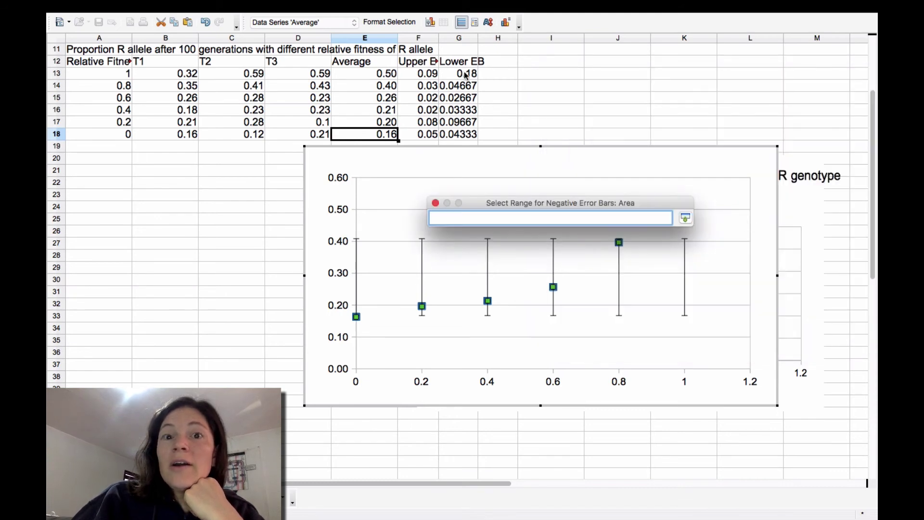
pyautogui.moveTo(465, 75); pyautogui.dragTo(466, 135)
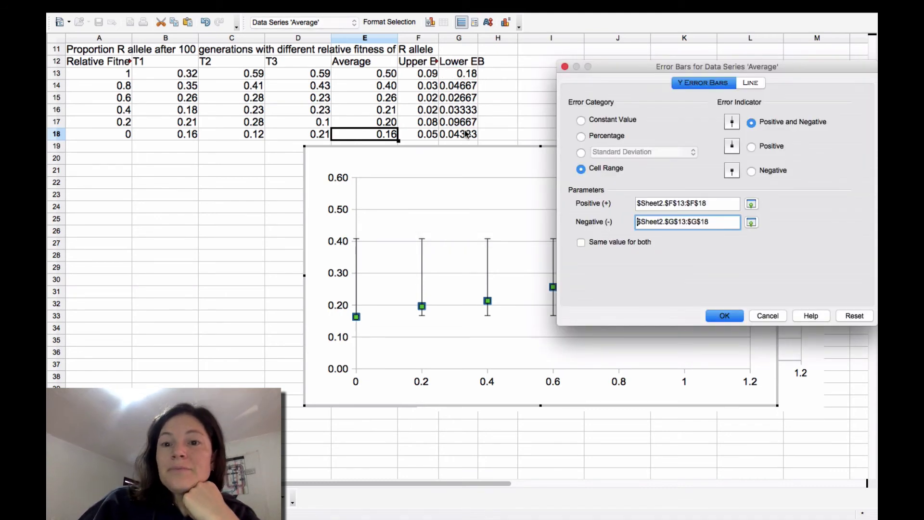
pyautogui.press('Return')
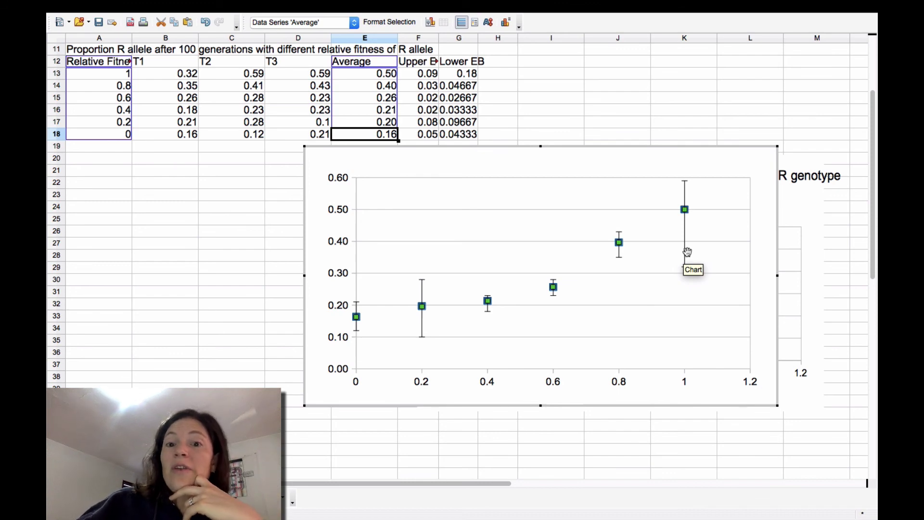
# Step: Move the 50-generation chart up and left, then place the 100-generation chart to its right
pyautogui.click(700, 171)
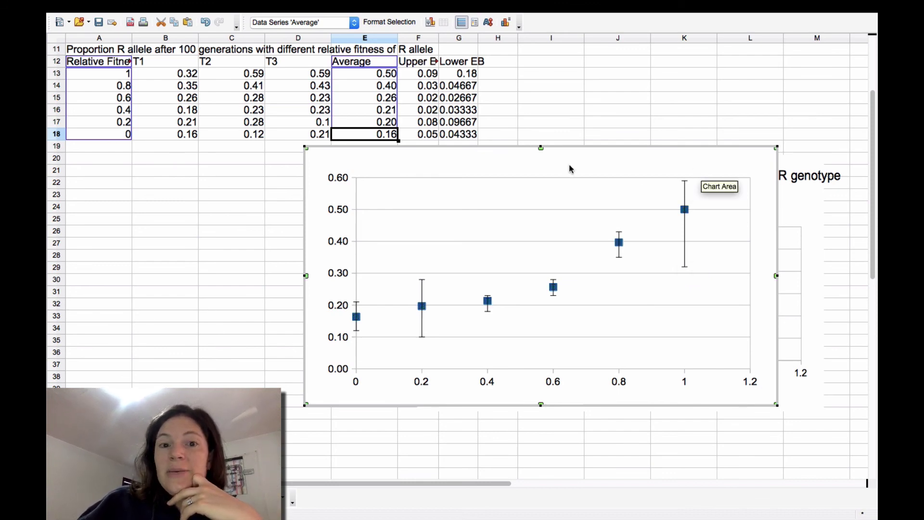
pyautogui.click(799, 282)
pyautogui.moveTo(798, 282); pyautogui.dragTo(468, 160)
pyautogui.moveTo(502, 201); pyautogui.dragTo(689, 213)
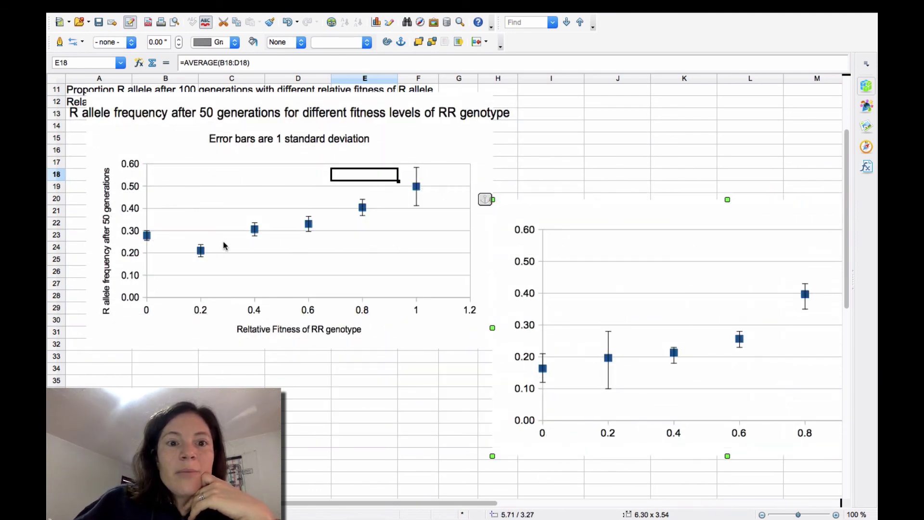